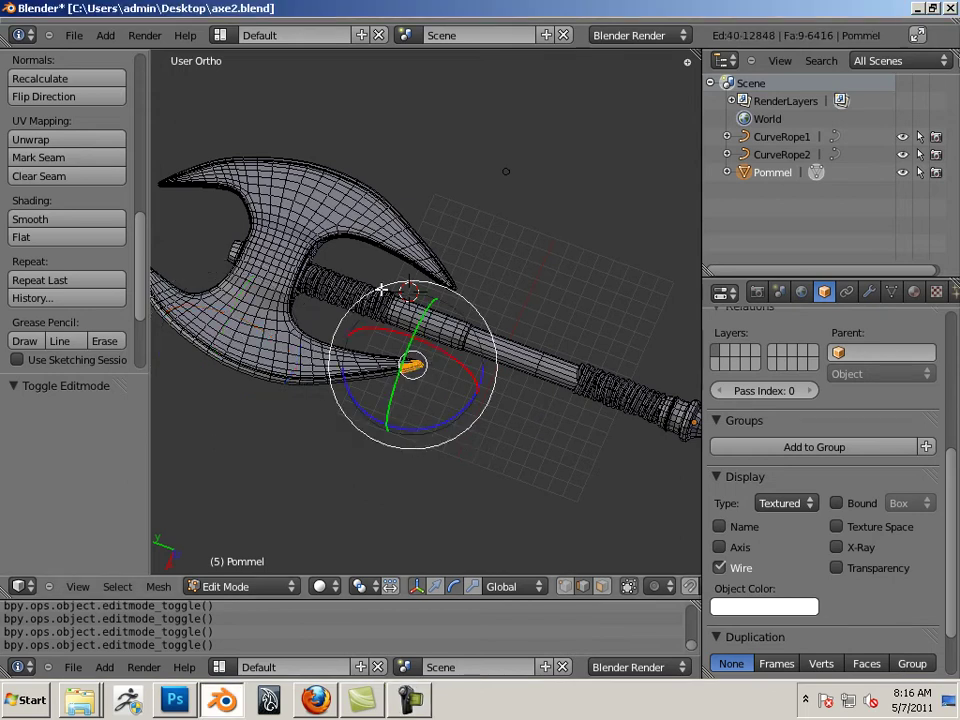
Undo the latest selection changes on the axe mesh back to the single-vertex selection
middle_drag(164, 221, 397, 327)
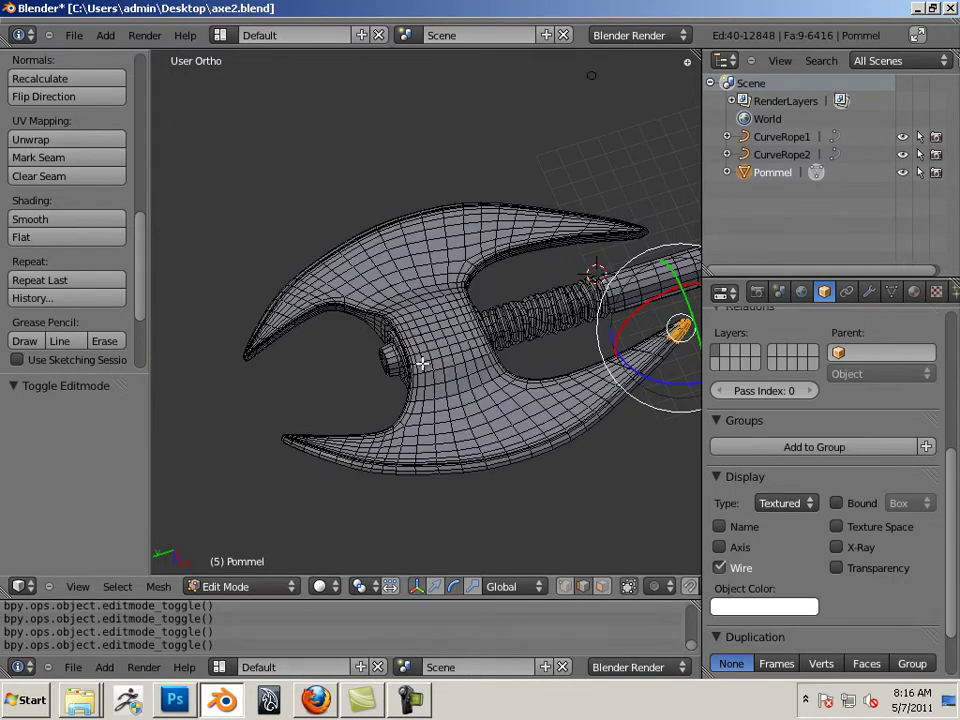
key(ctrl+z)
key(ctrl+z)
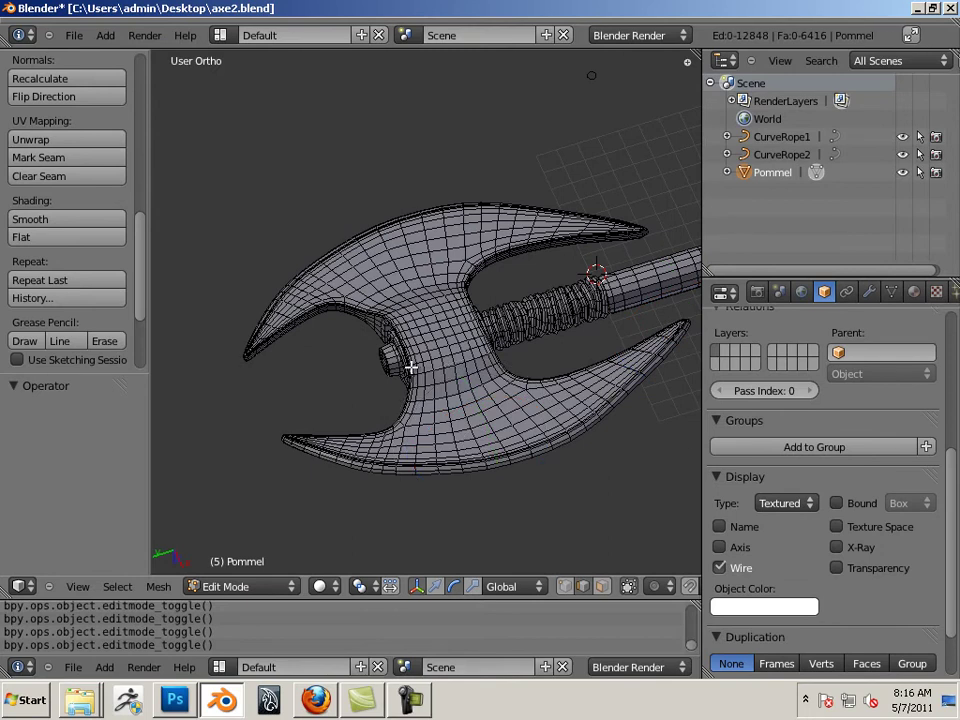
key(ctrl+z)
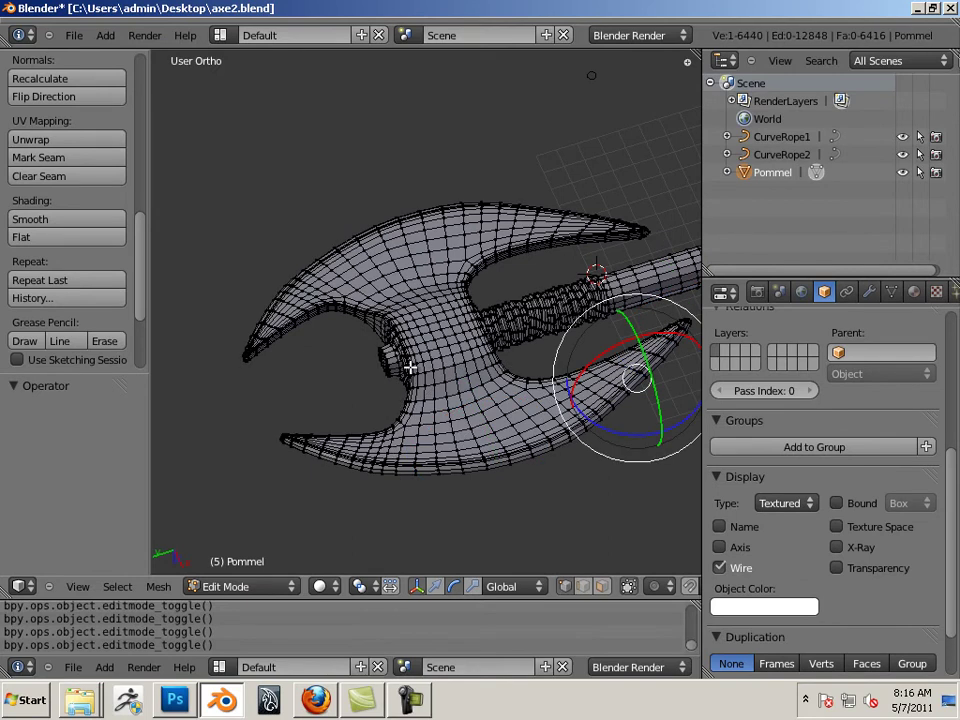
Select the linked collar and sleeve geometry around the handle and examine the axe from blade to pommel
shift+right_click(399, 367)
key(l)
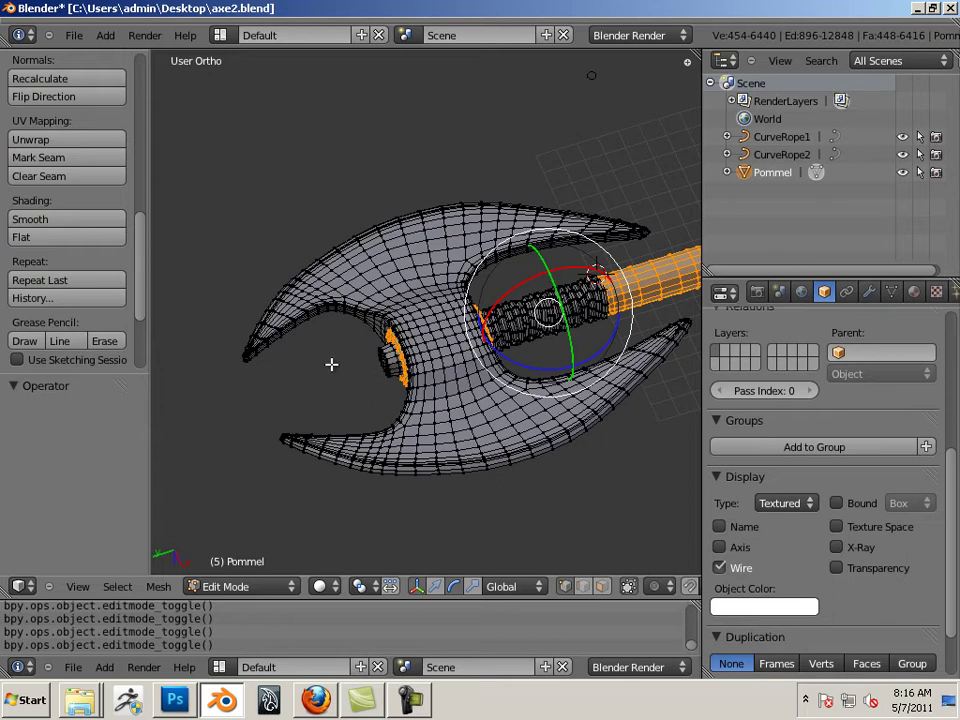
middle_drag(660, 458, 497, 454)
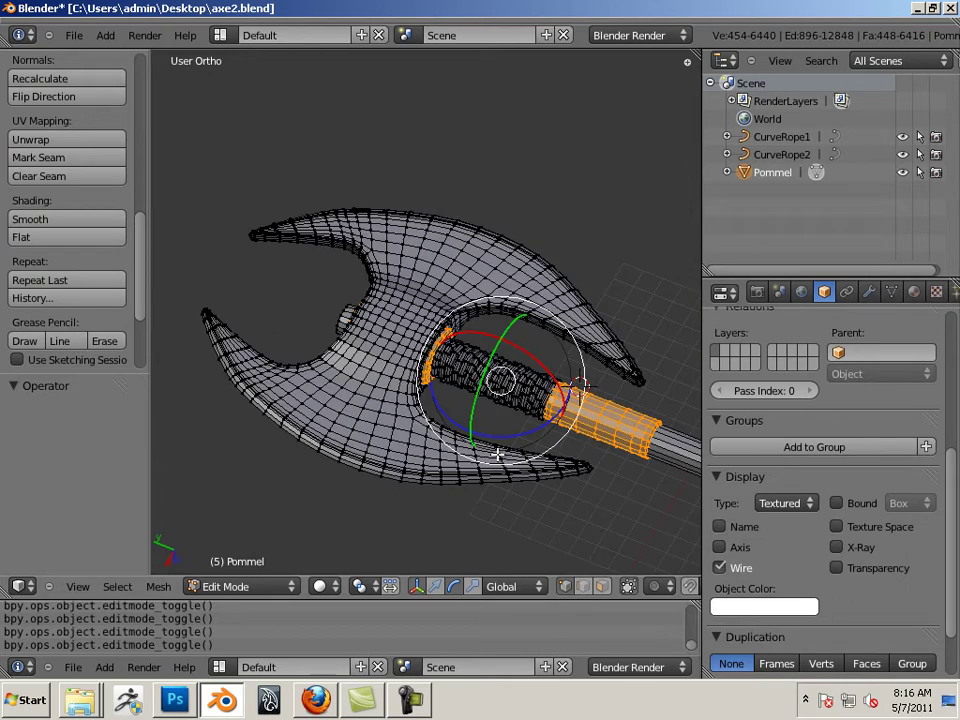
scroll(496, 440, down, 6)
shift+middle_drag(497, 409, 532, 414)
scroll(525, 405, up, 7)
middle_drag(411, 385, 369, 405)
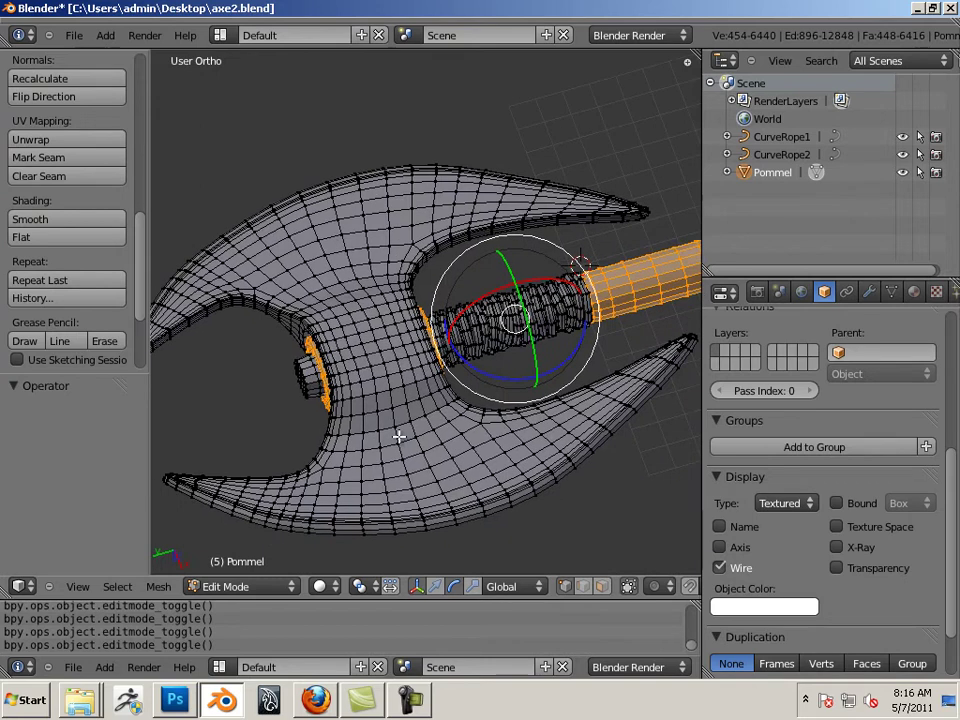
middle_drag(297, 502, 278, 450)
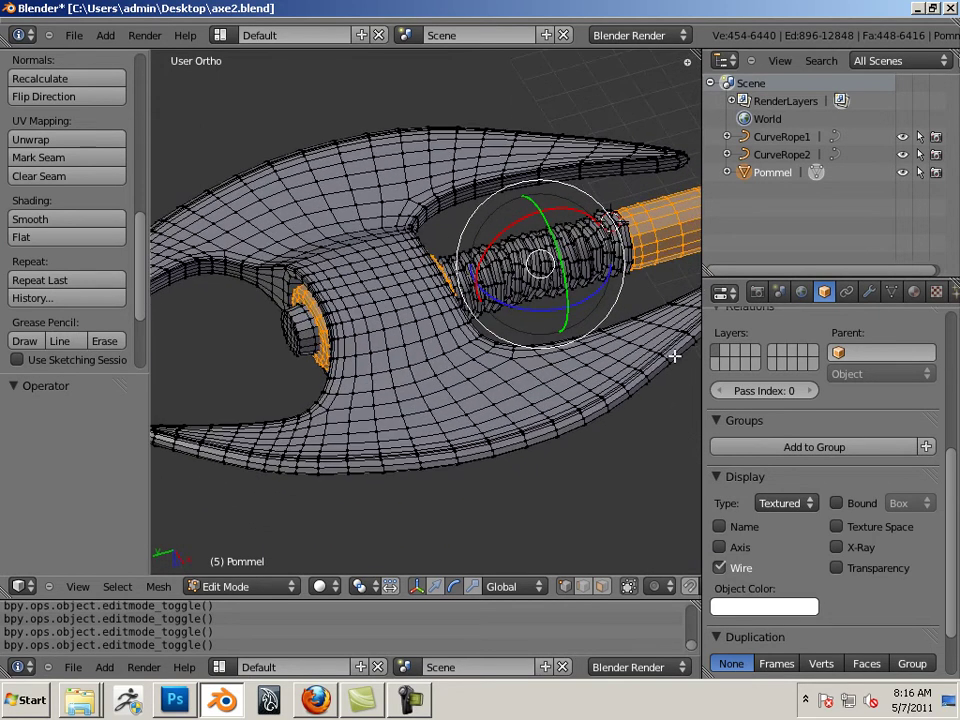
middle_drag(529, 453, 382, 396)
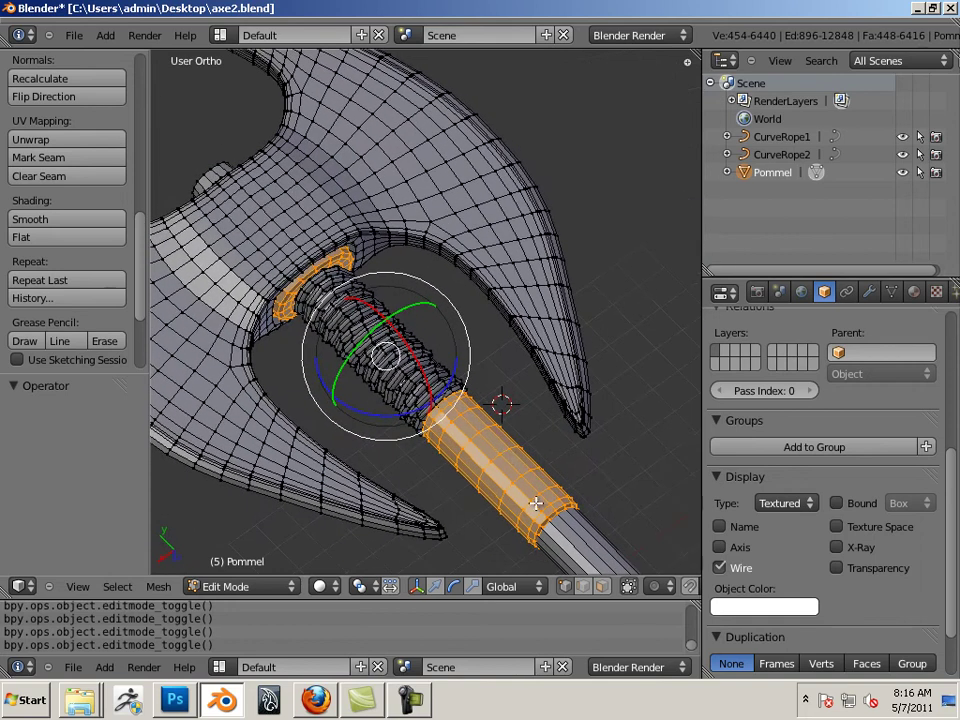
shift+middle_drag(600, 505, 422, 345)
shift+middle_drag(536, 453, 424, 351)
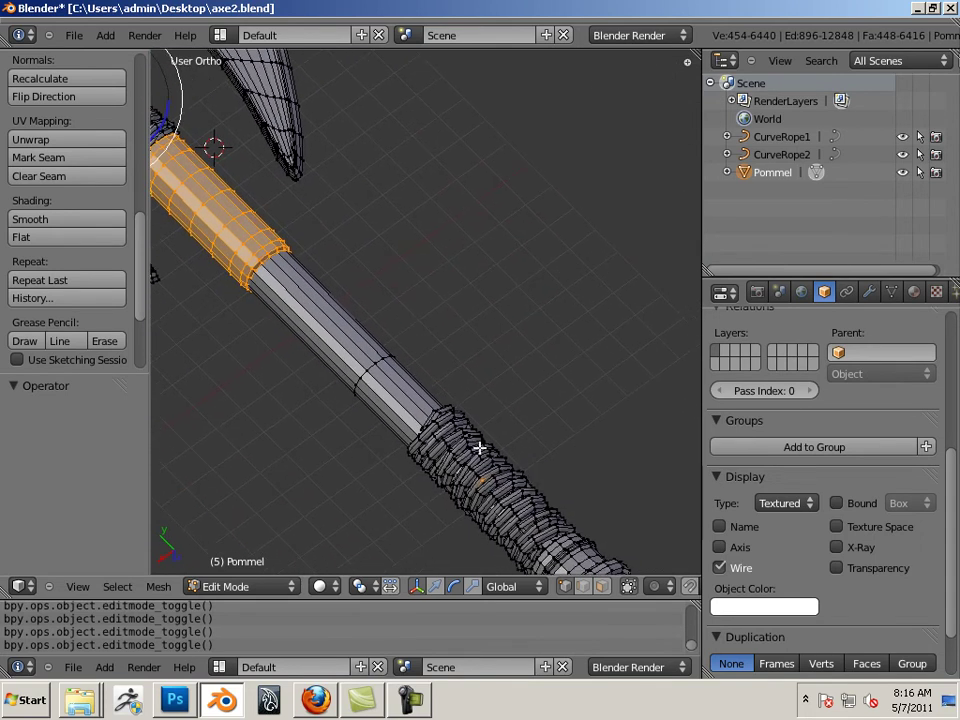
shift+middle_drag(480, 448, 497, 387)
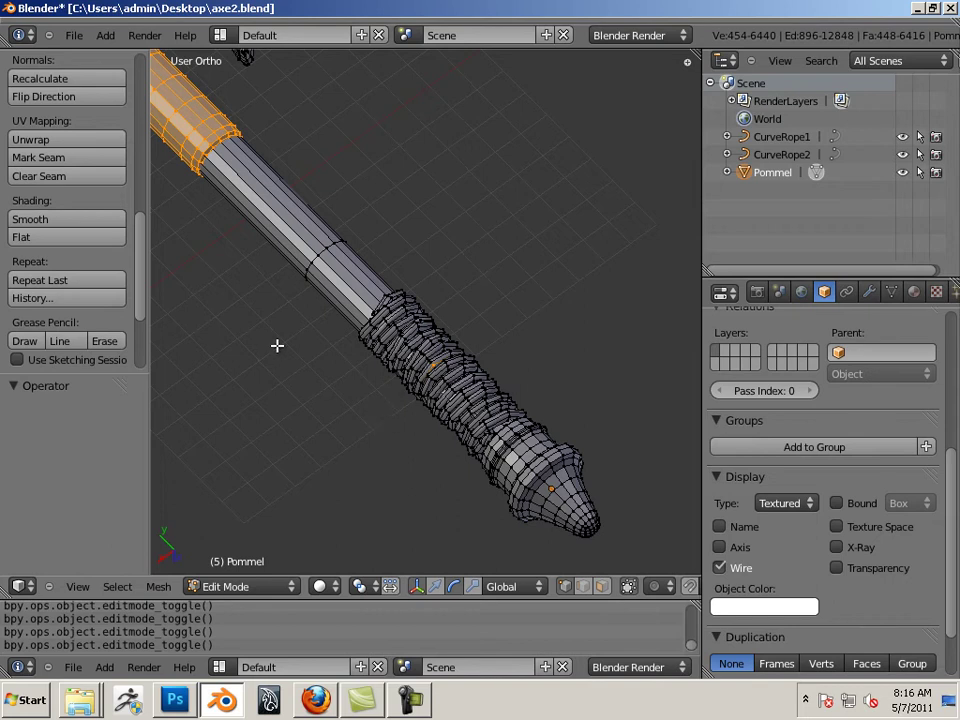
shift+middle_drag(277, 346, 590, 532)
shift+middle_drag(409, 339, 479, 508)
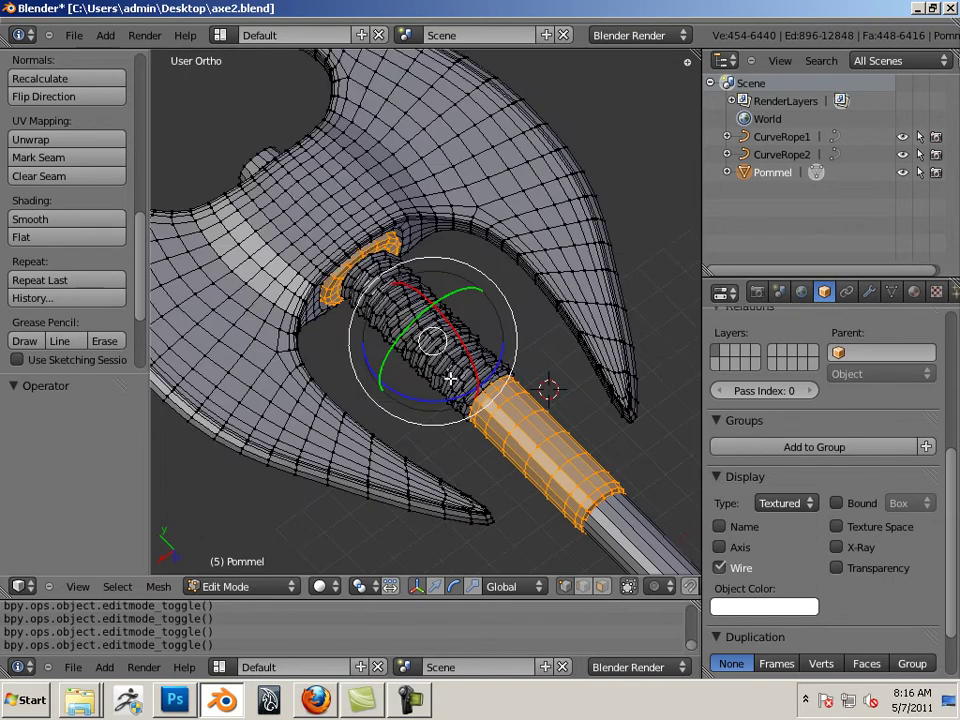
Replace the sleeve selection with a single vertex on the upper grip, switch the axe to Object Mode and deselect everything
right_click(482, 502)
right_click(413, 343)
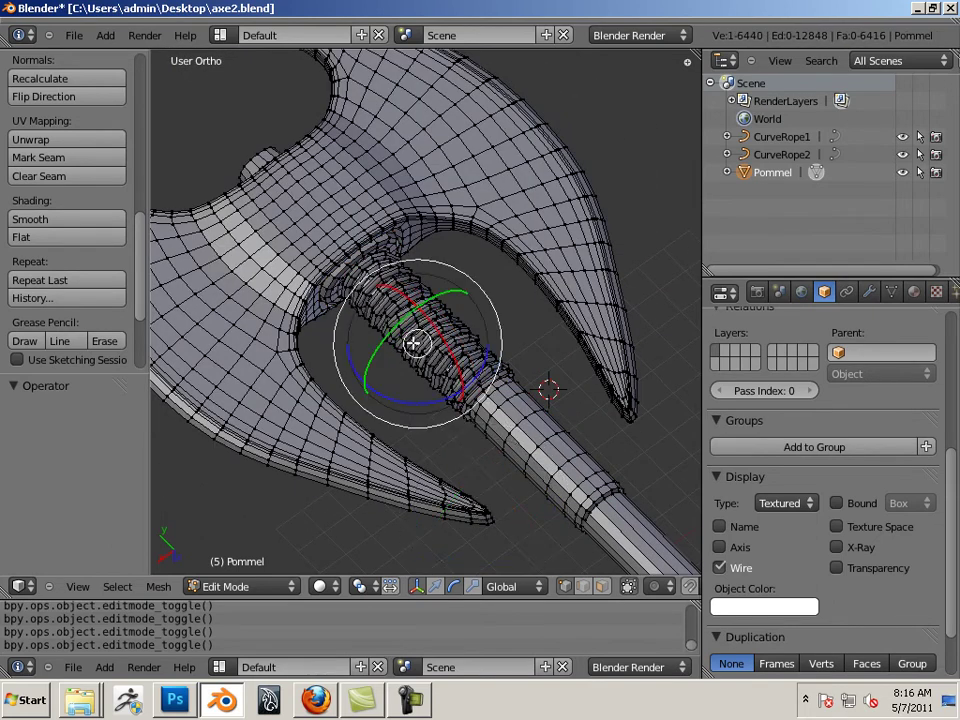
key(Tab)
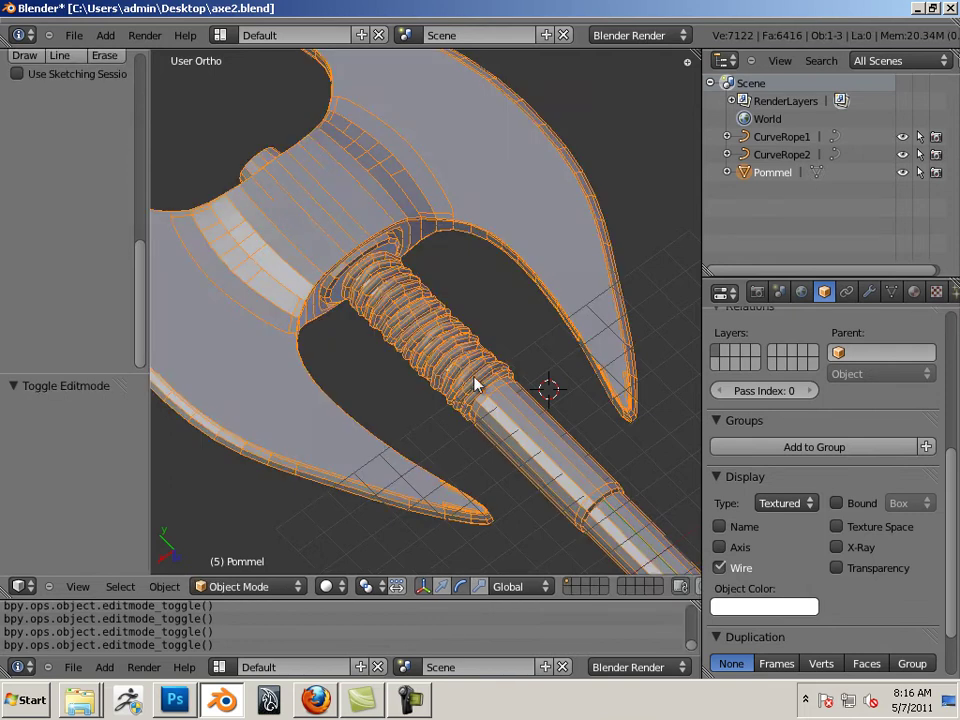
scroll(480, 396, down, 6)
middle_drag(485, 441, 474, 416)
key(a)
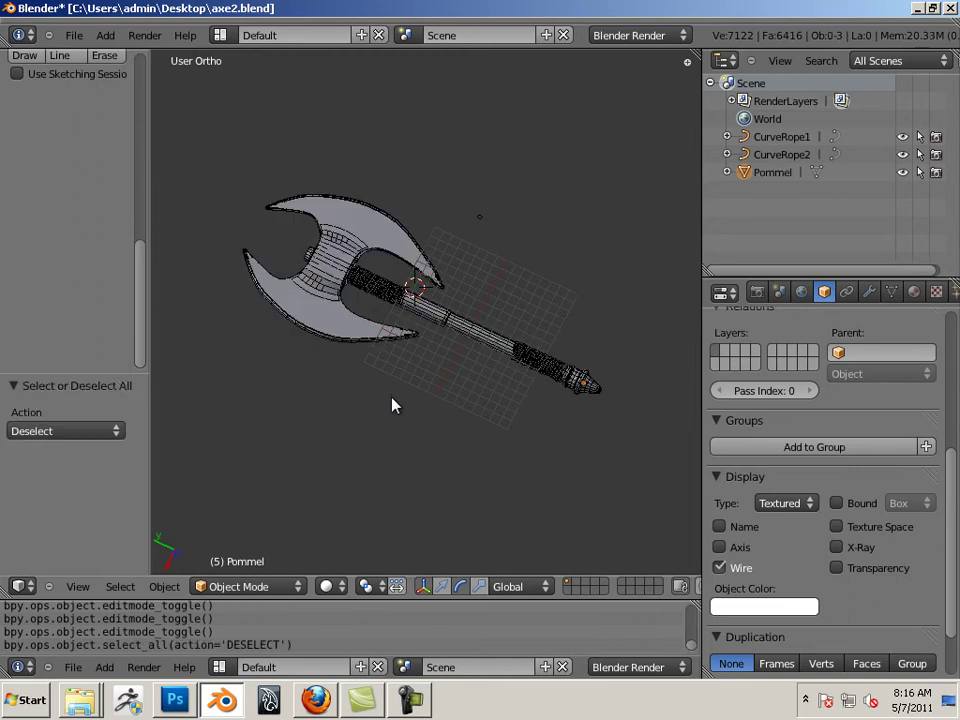
middle_drag(488, 336, 645, 373)
scroll(484, 334, up, 4)
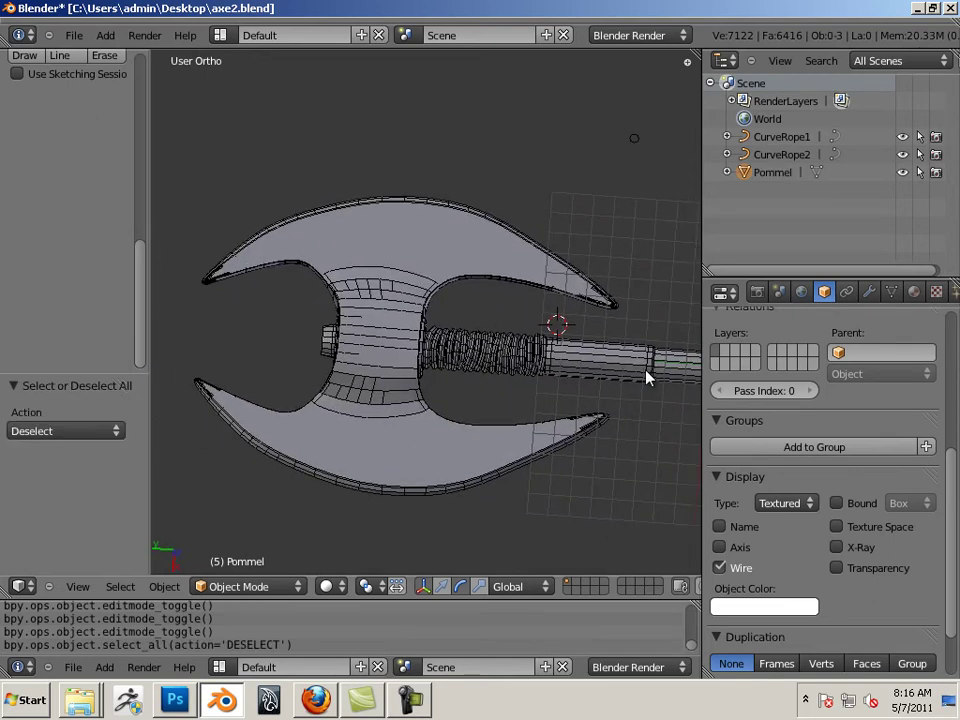
Select the Pommel object that contains the complete axe mesh
click(727, 172)
click(727, 172)
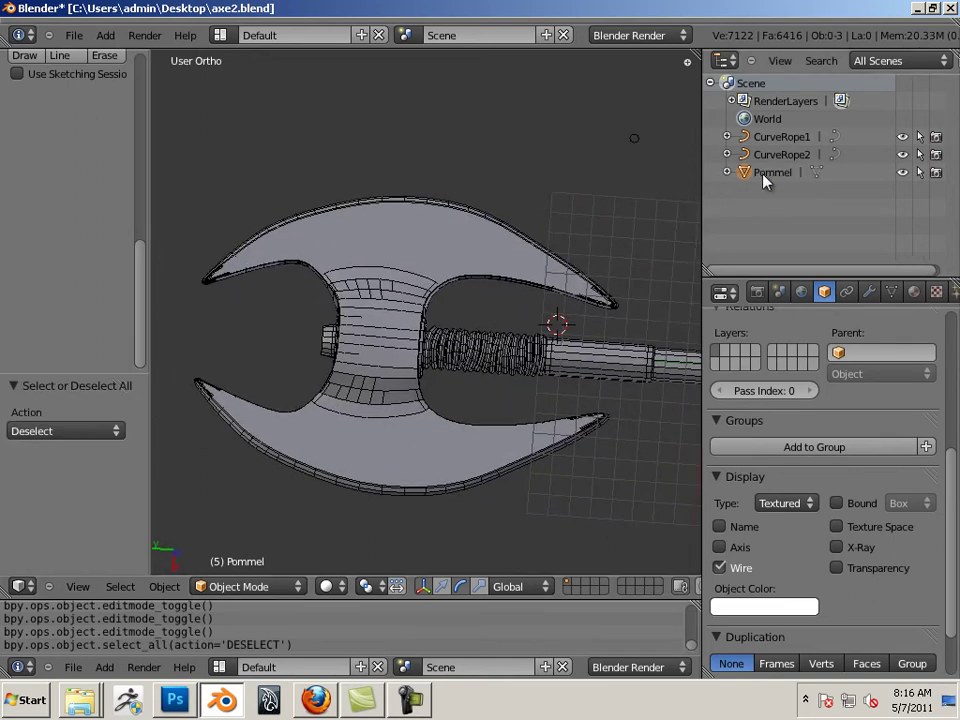
click(763, 173)
scroll(560, 414, down, 7)
shift+middle_drag(517, 408, 476, 395)
key(b)
drag(321, 186, 363, 349)
key(a)
key(b)
scroll(420, 336, up, 7)
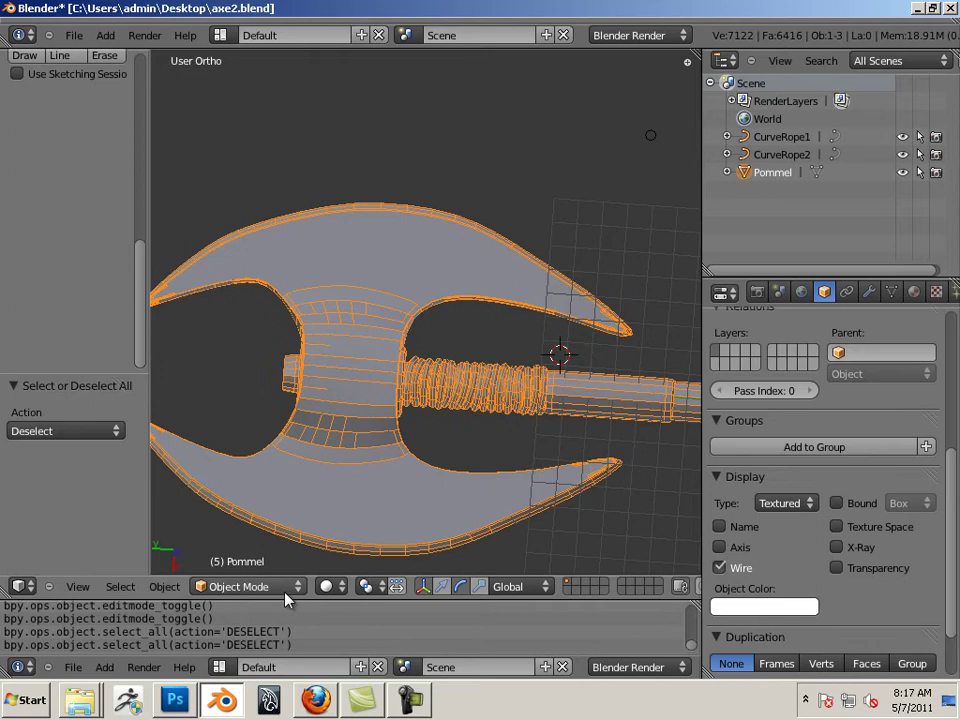
Put the Pommel object into Edit Mode with edge selection active
click(285, 587)
click(258, 552)
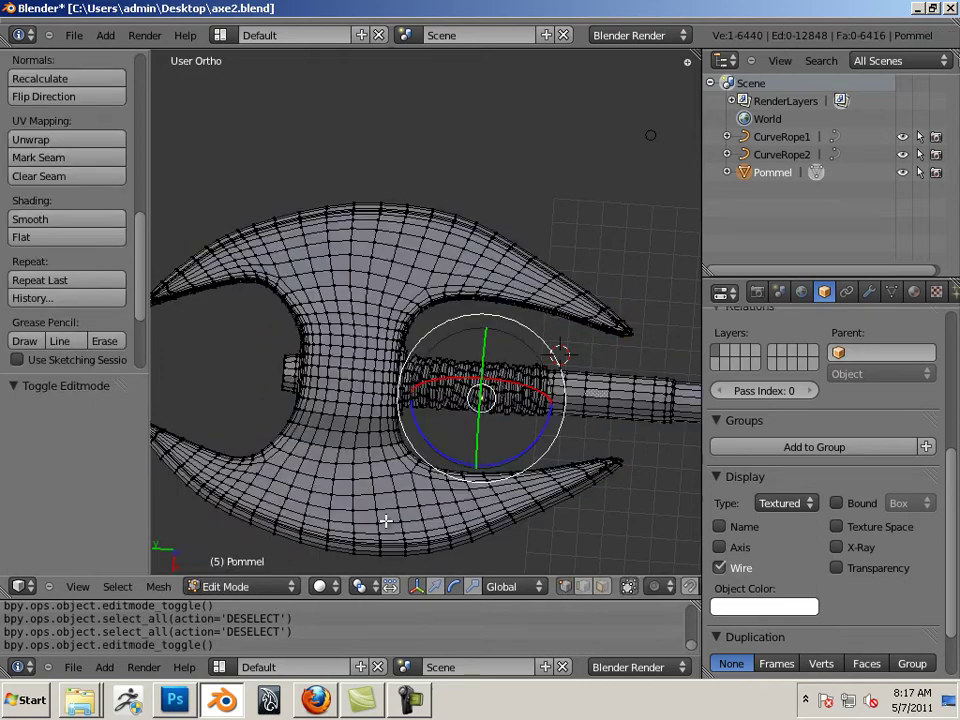
click(584, 588)
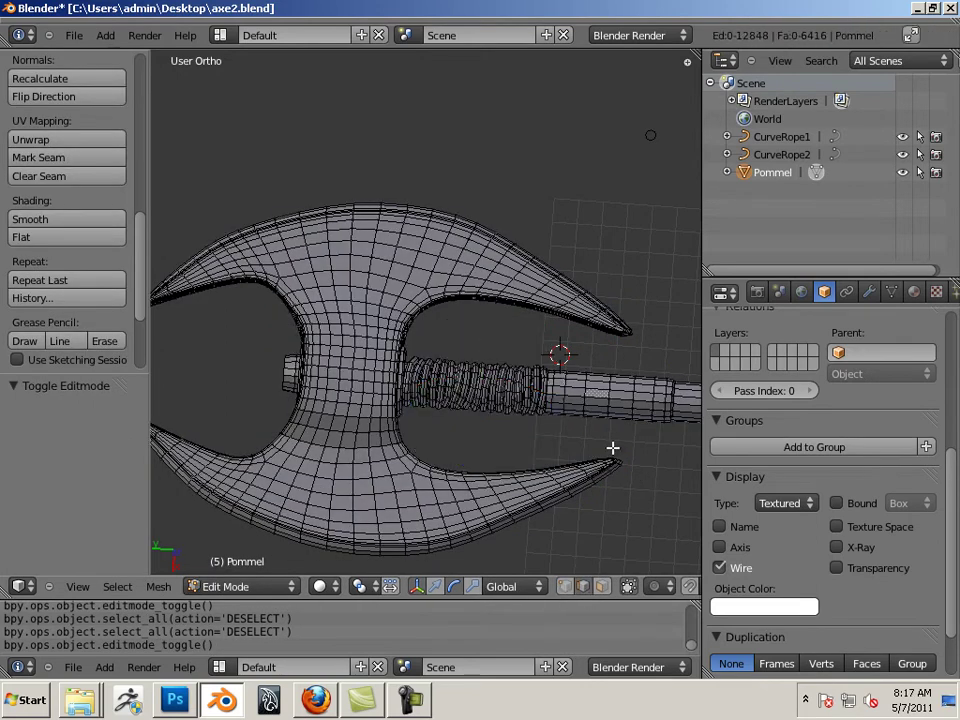
Examine the axe head's edge flow around the handle socket, the blades and the protruding shaft end
mouse_move(612, 448)
shift+middle_down()
mouse_move(321, 420)
mouse_move(420, 411)
mouse_move(377, 418)
mouse_move(283, 396)
mouse_move(402, 409)
mouse_move(268, 388)
mouse_move(506, 409)
shift+middle_up()
scroll(339, 408, up, 2)
shift+middle_drag(268, 377, 682, 422)
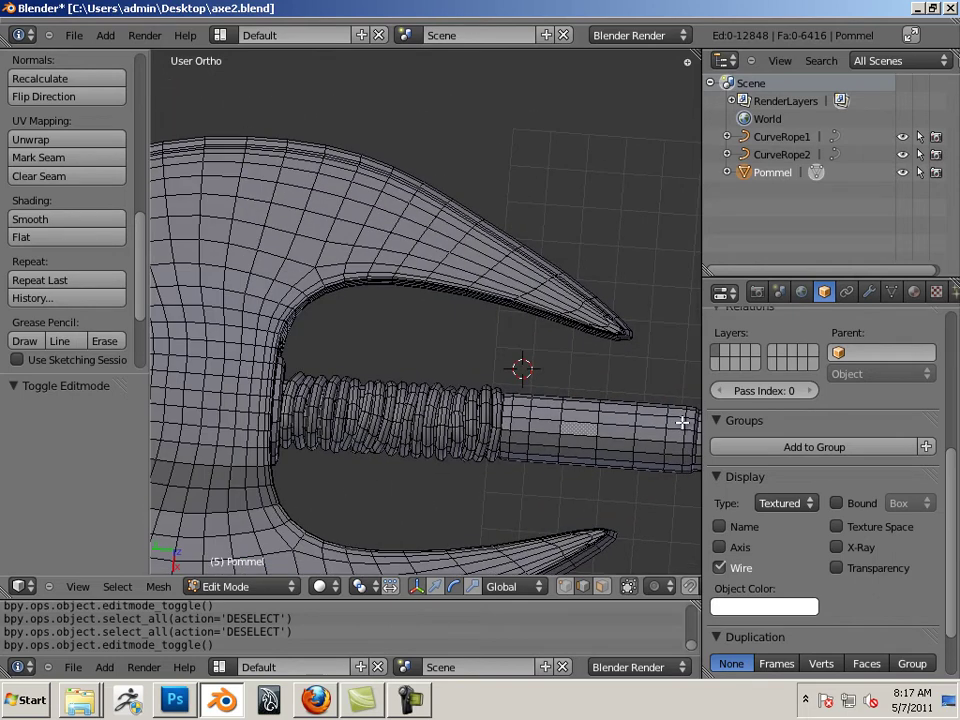
middle_drag(377, 381, 477, 457)
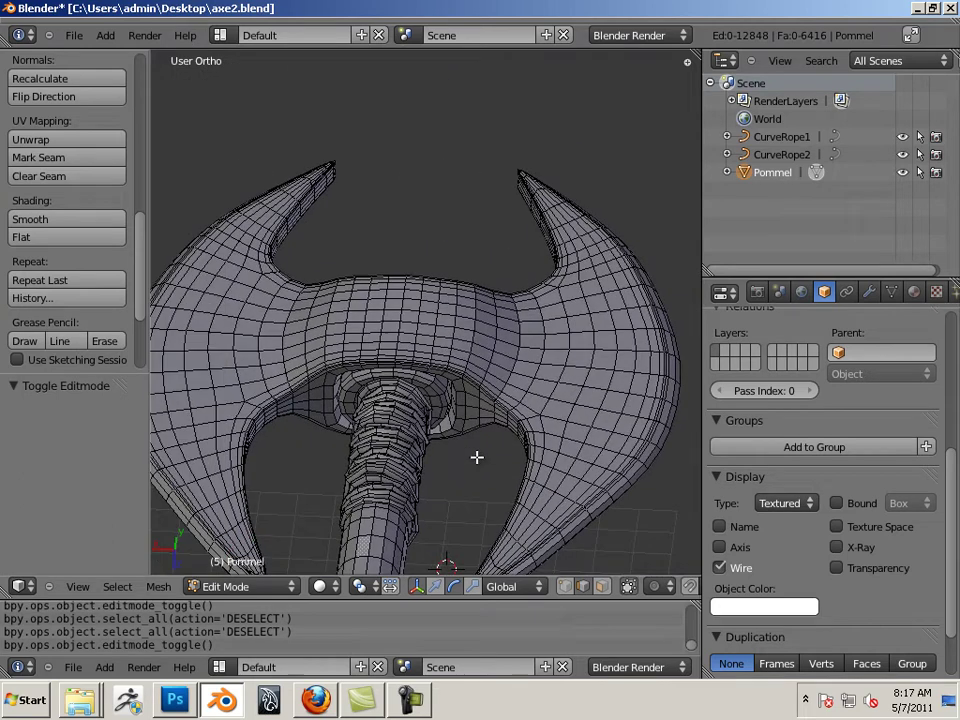
scroll(546, 454, up, 3)
scroll(530, 457, down, 2)
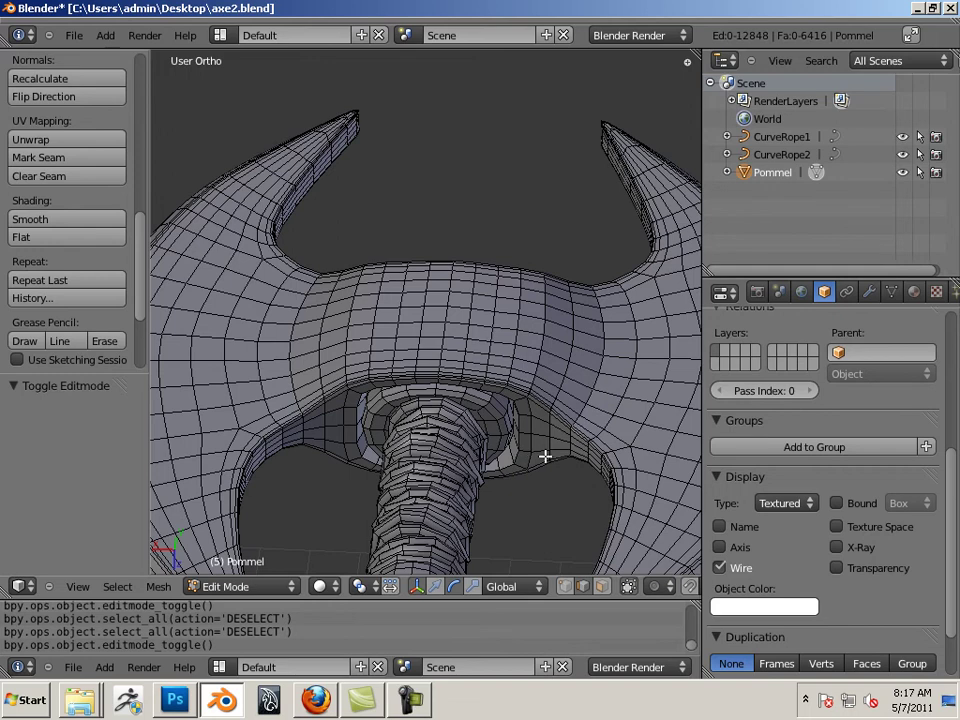
middle_drag(545, 456, 488, 492)
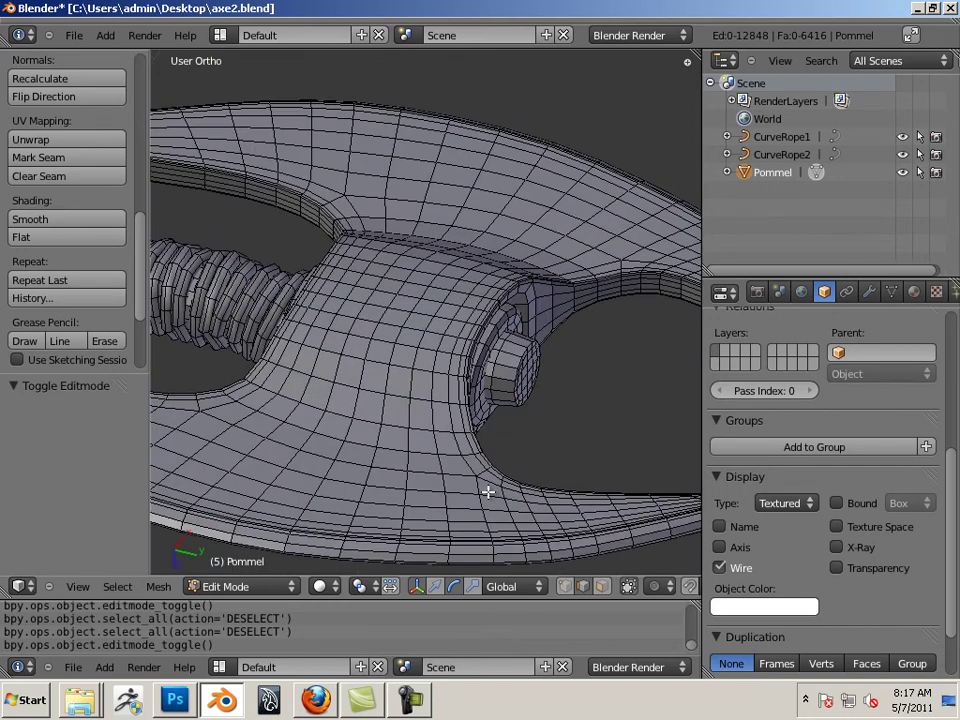
shift+middle_drag(370, 444, 491, 480)
scroll(465, 470, down, 3)
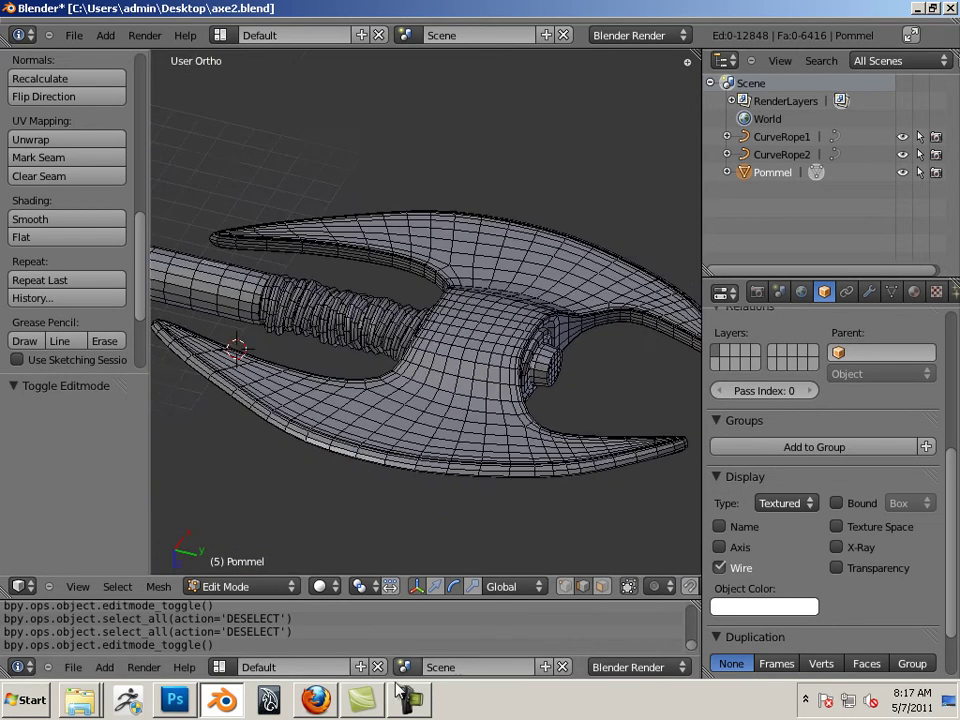
Switch to Firefox and look over the image results for "warhammer axe"
mouse_move(316, 702)
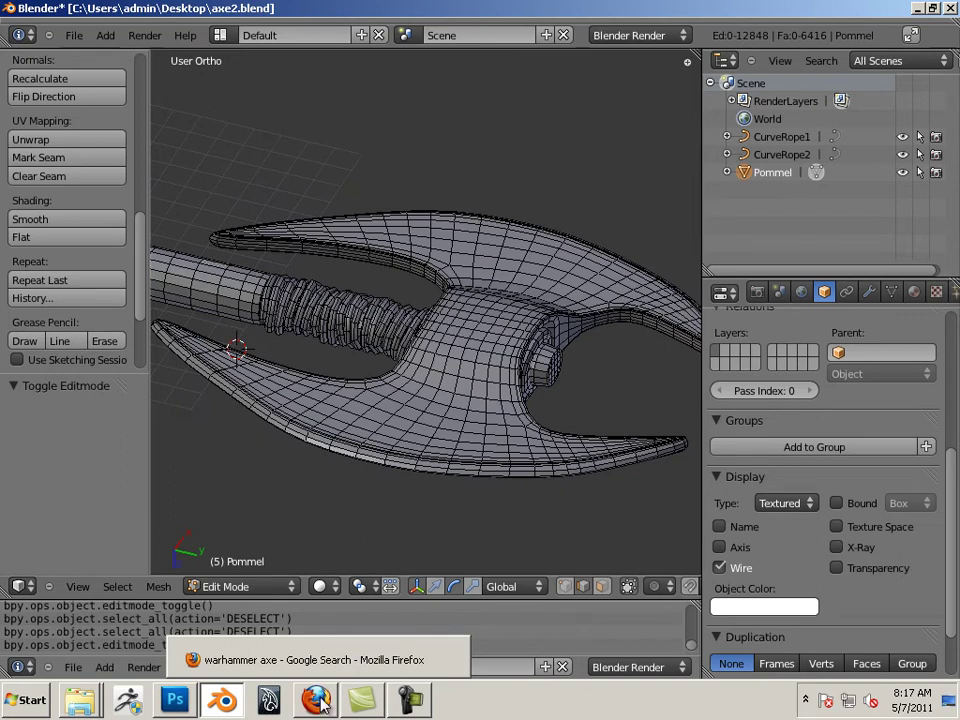
click(321, 661)
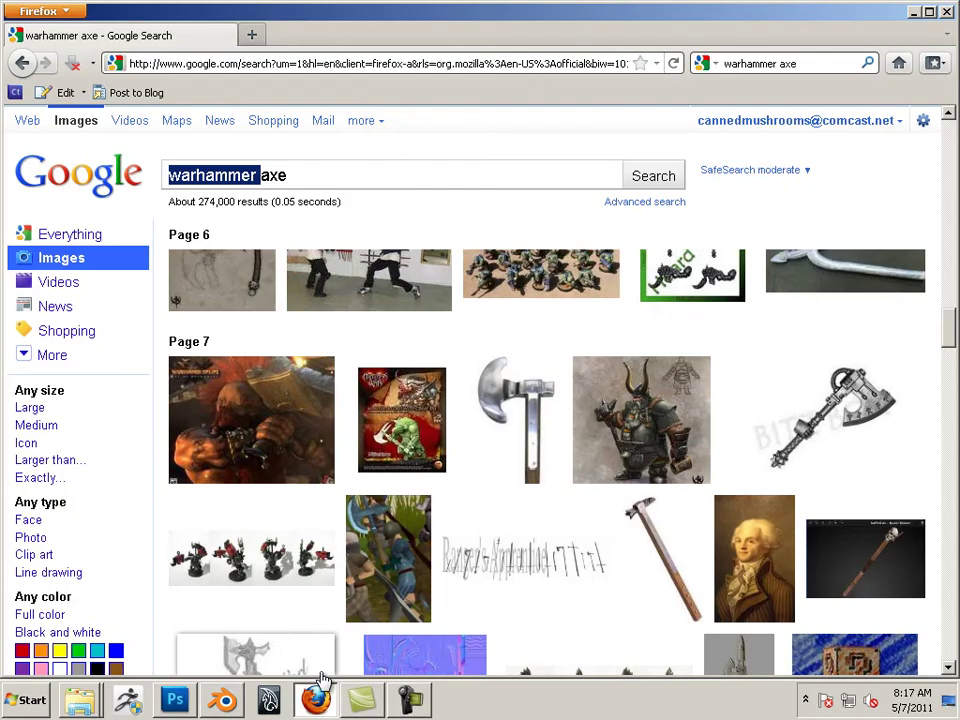
scroll(408, 568, up, 5)
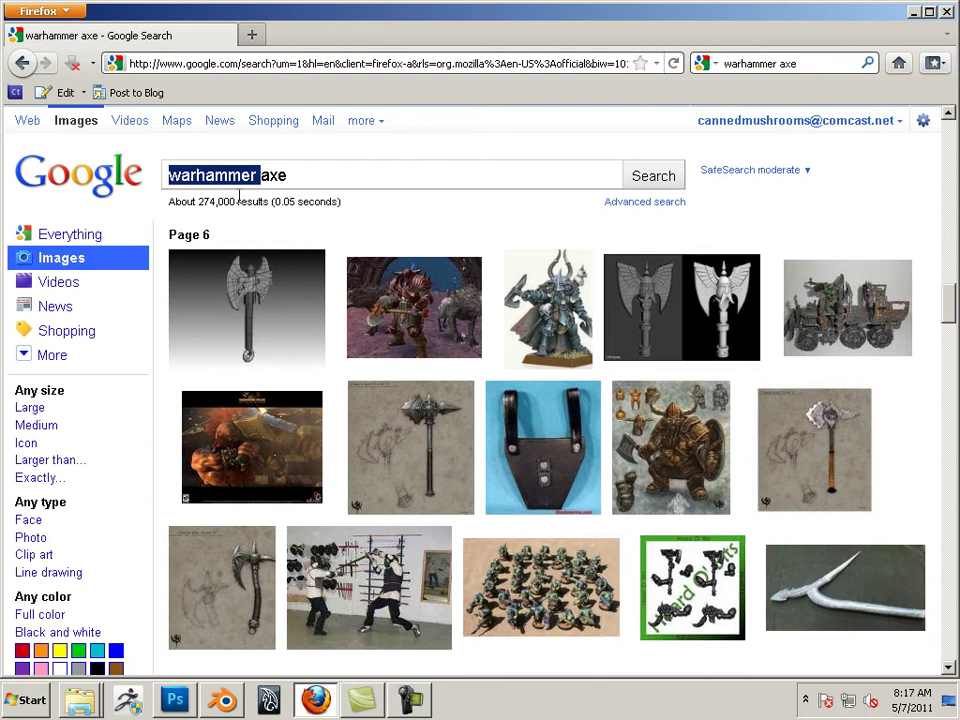
Look back through the earlier axe images and search Google Images for "warhammer swords"
drag(289, 176, 266, 183)
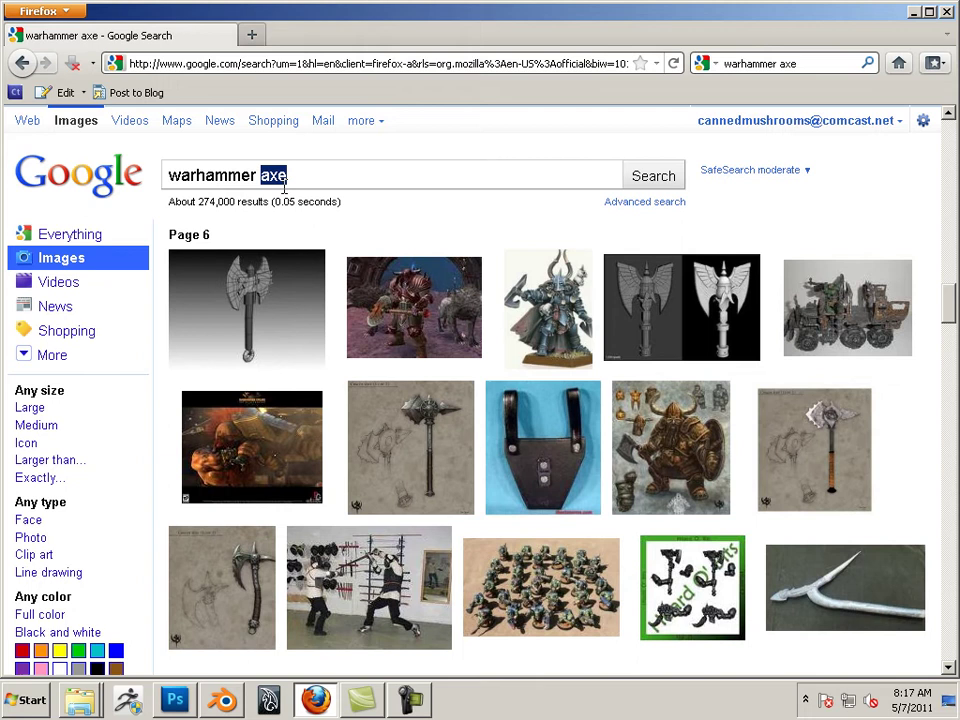
scroll(461, 413, up, 15)
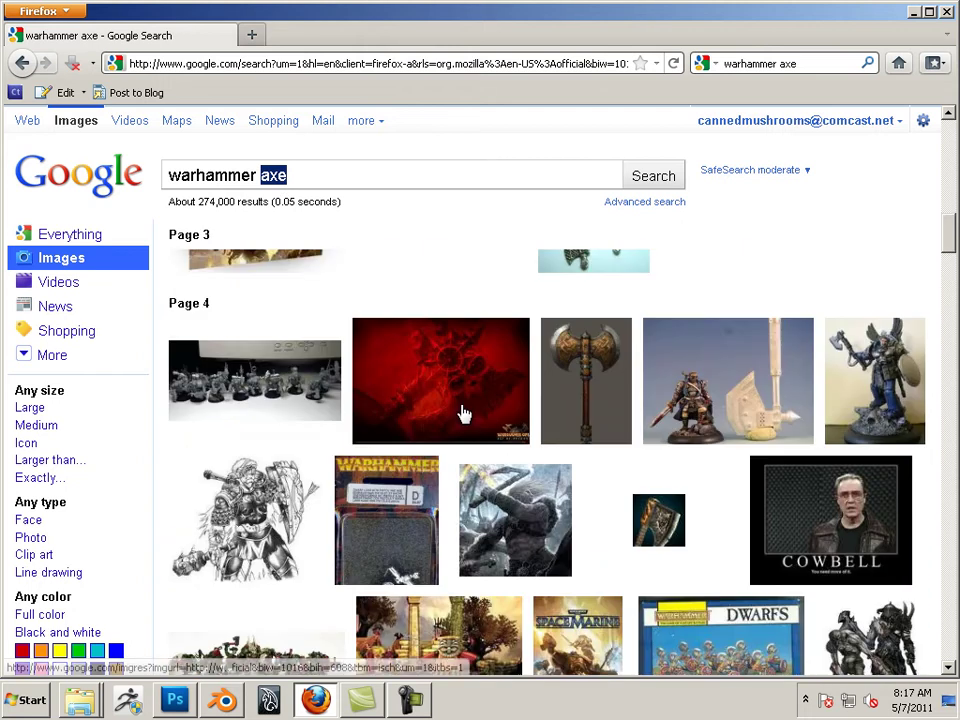
scroll(463, 415, up, 5)
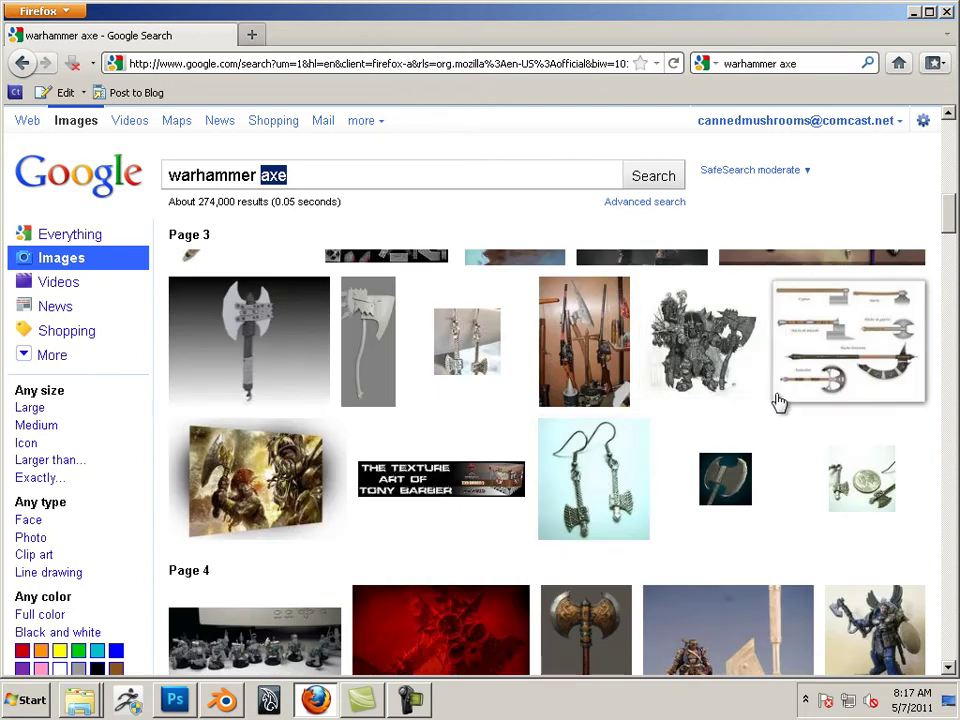
scroll(700, 410, up, 5)
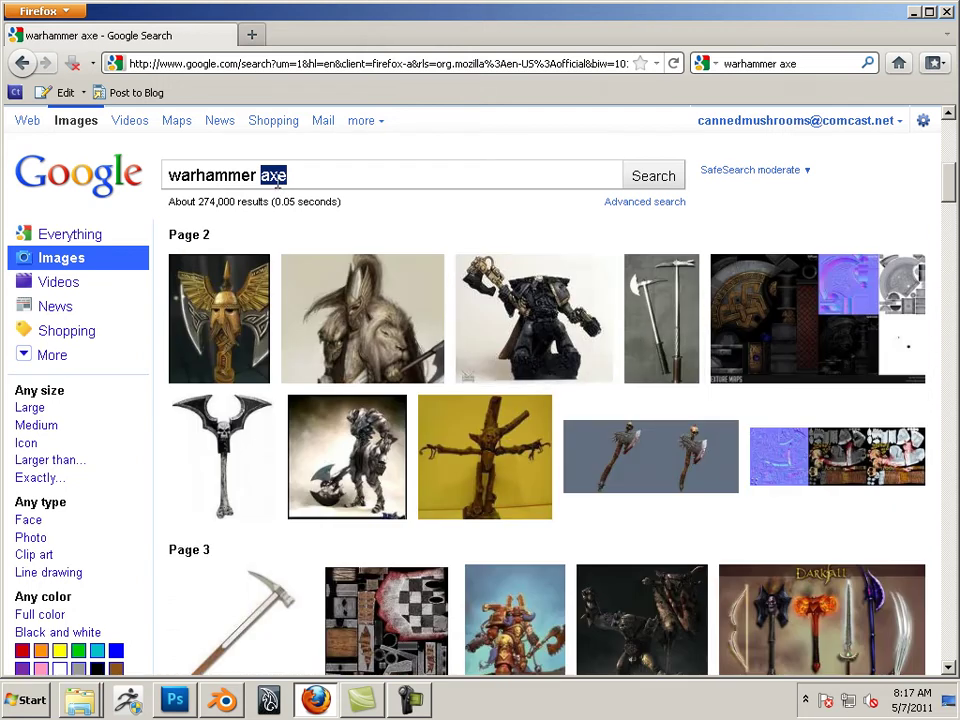
text(swor)
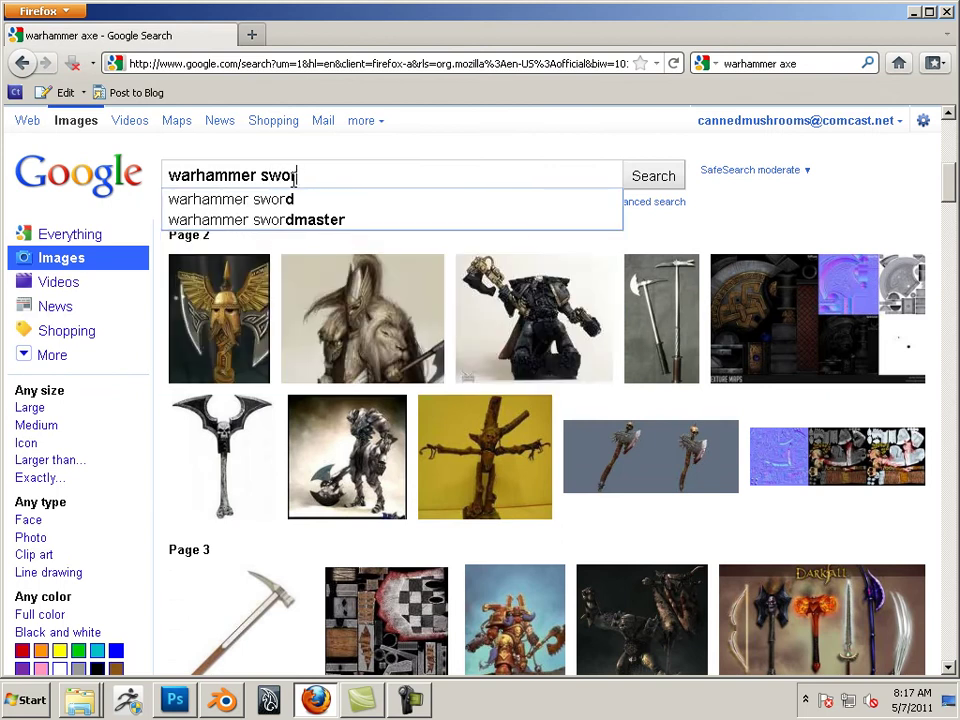
text(ds)
key(Return)
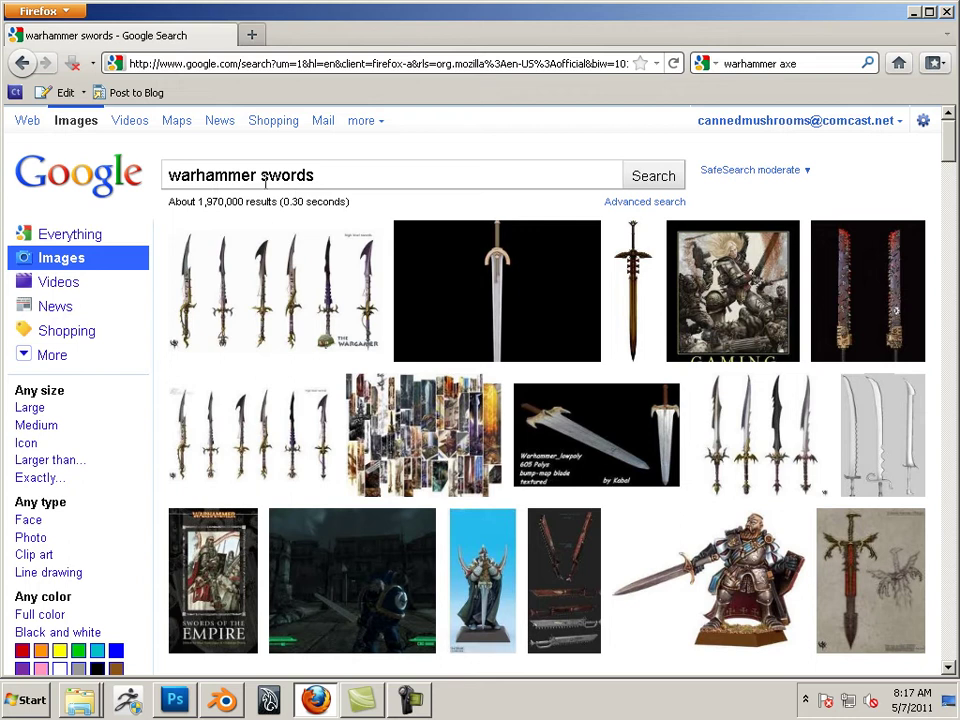
Search Google Images for "privateer press swords"
drag(258, 176, 166, 175)
text(p)
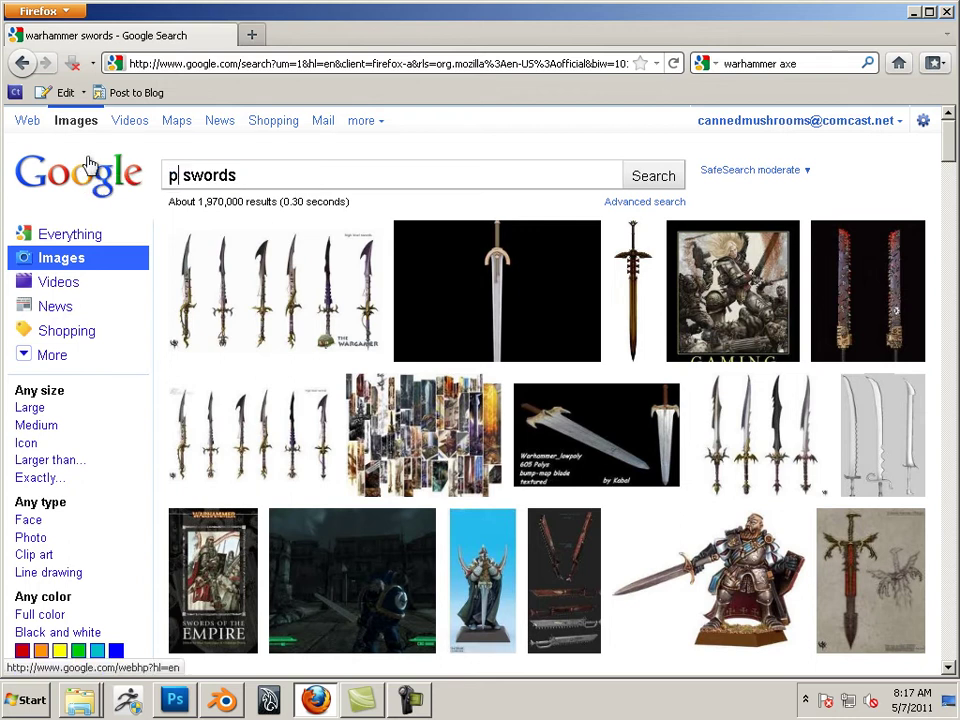
text(riv)
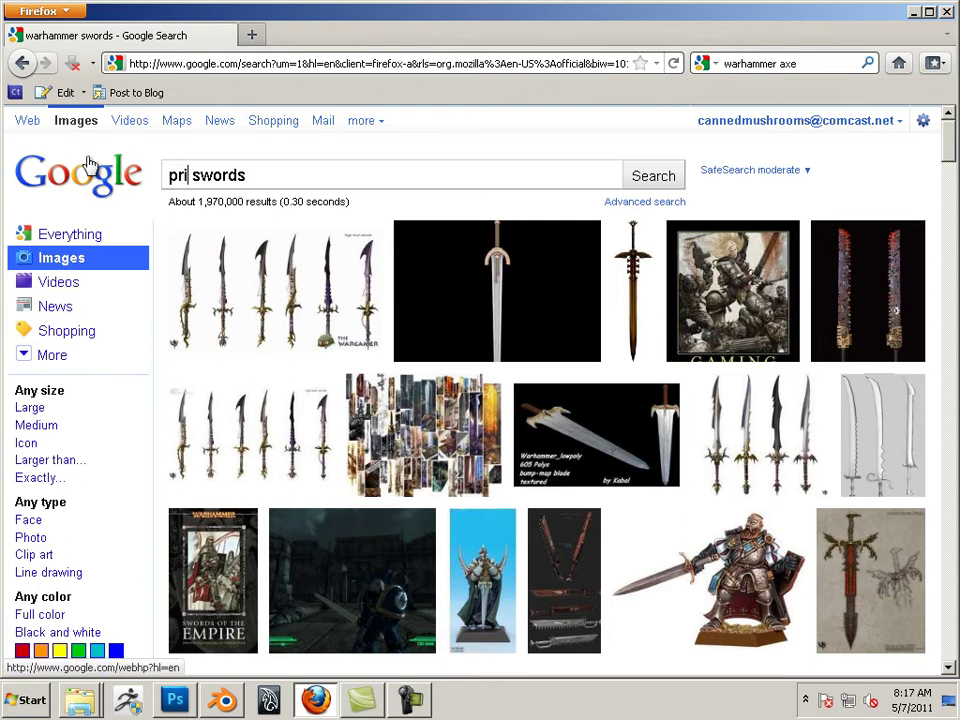
text(a swo)
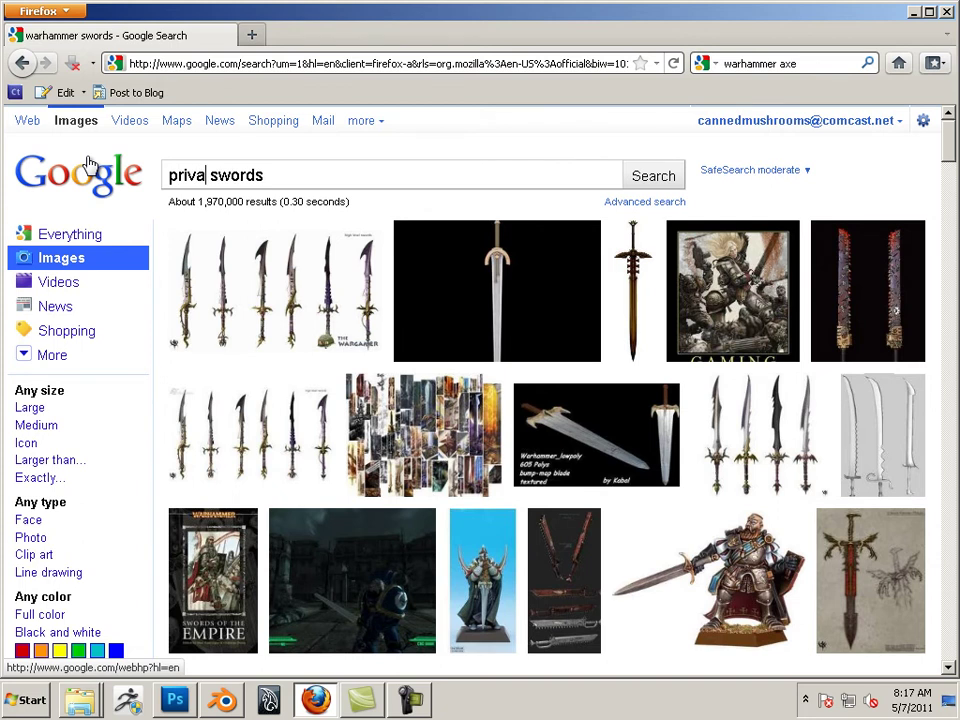
text(r)
key(BackSpace)
text(teer)
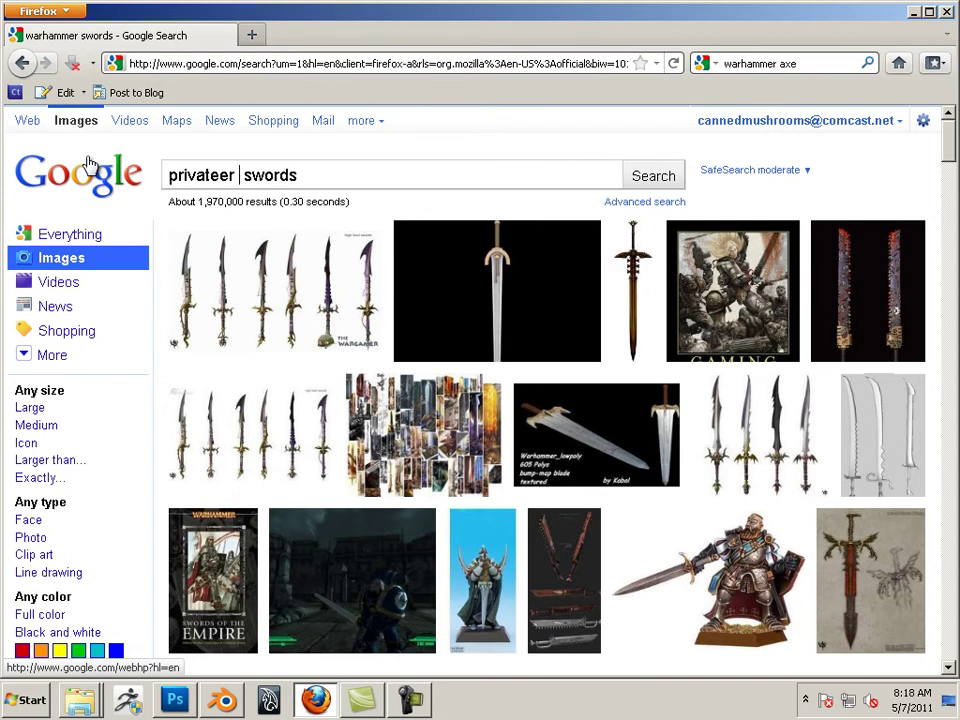
text( press)
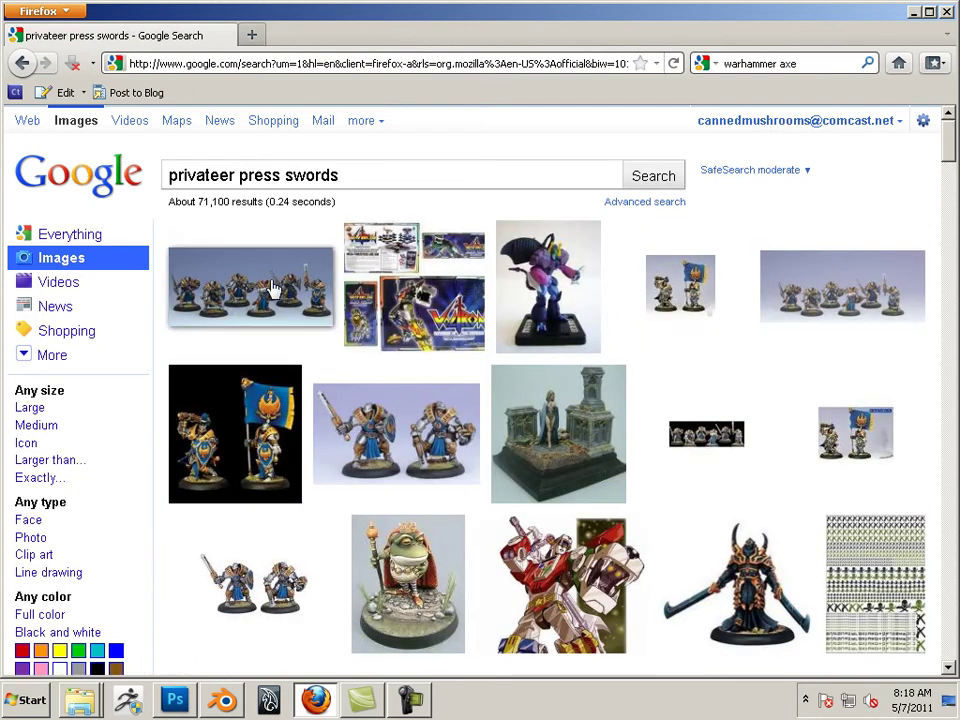
Broaden the image search to "privateer press" by removing the word "swords"
double_click(297, 178)
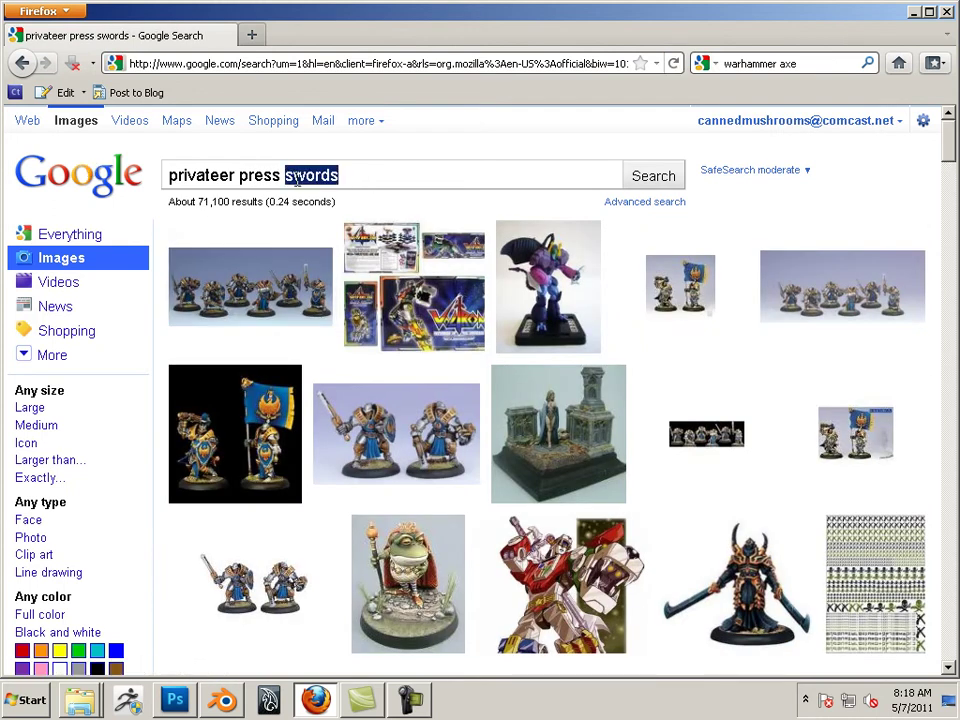
key(BackSpace)
click(651, 180)
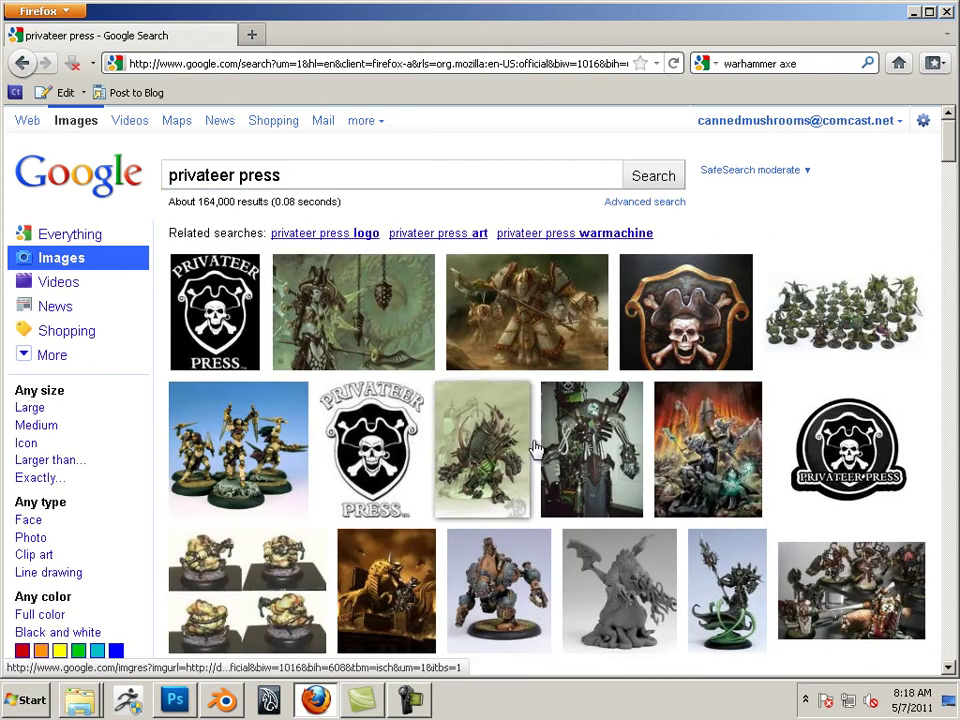
Look through the second and third pages of image results and preview the armoured warmonger miniature to study its bladed weapon
scroll(540, 452, down, 5)
scroll(540, 452, up, 5)
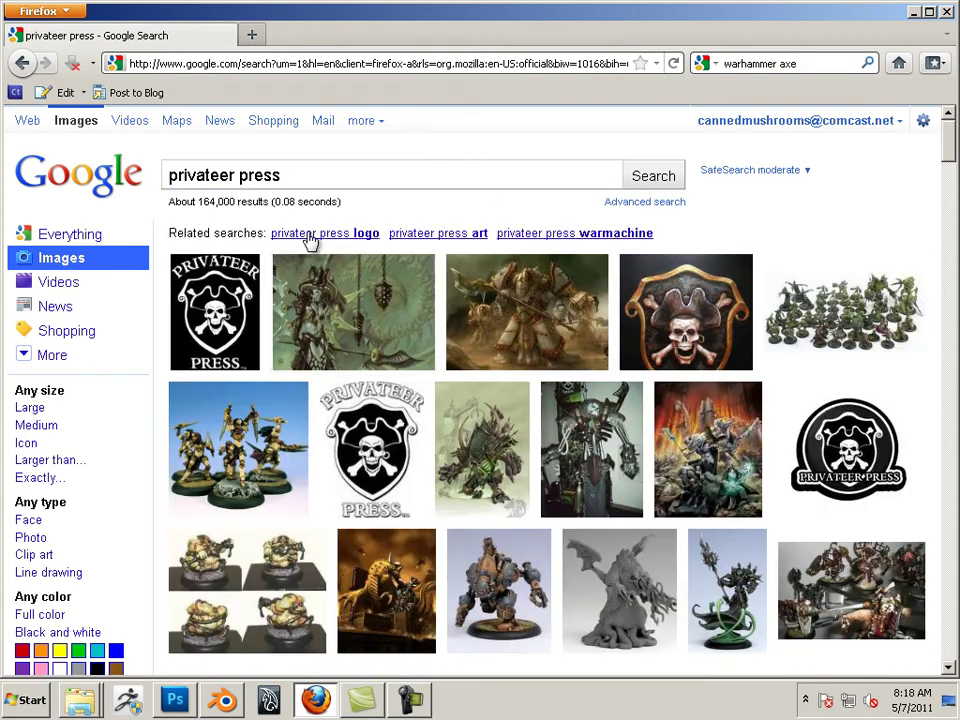
scroll(482, 396, down, 7)
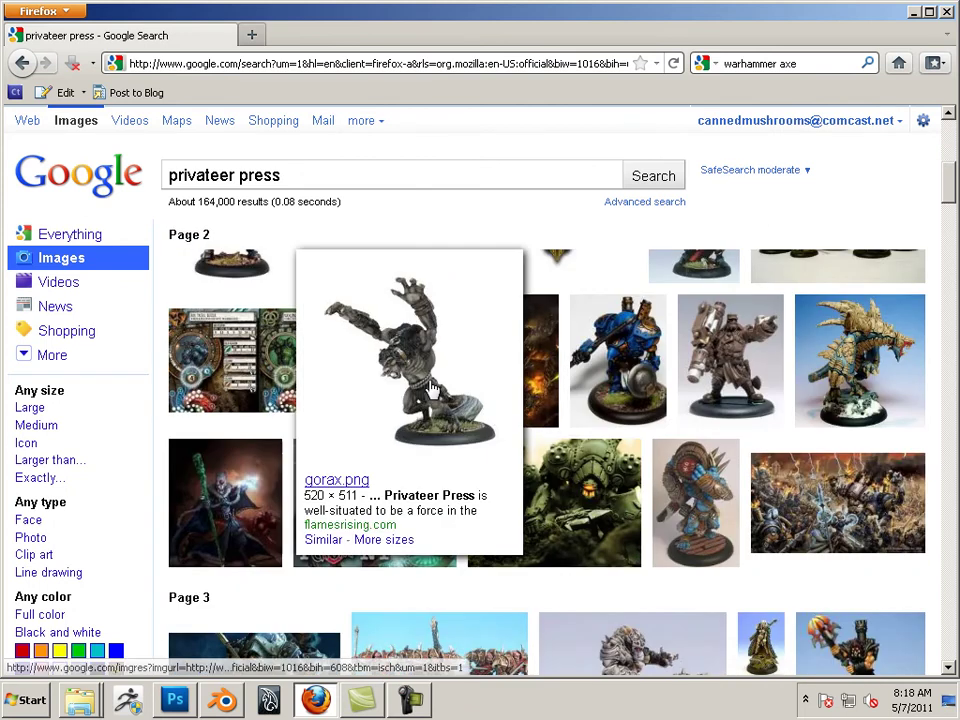
scroll(660, 487, down, 3)
mouse_move(605, 490)
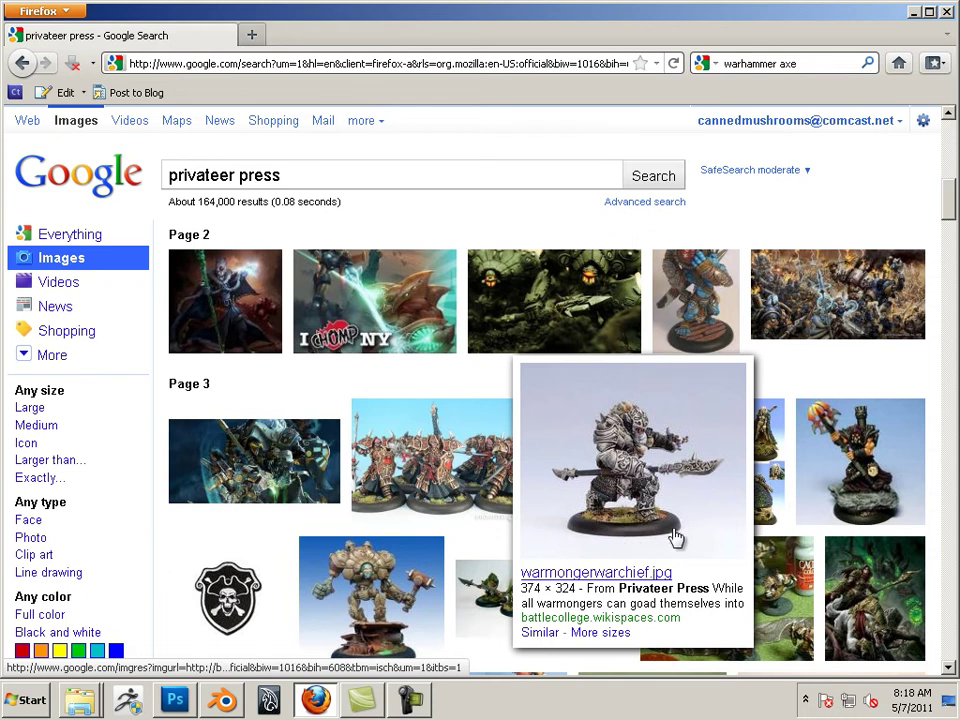
mouse_move(803, 525)
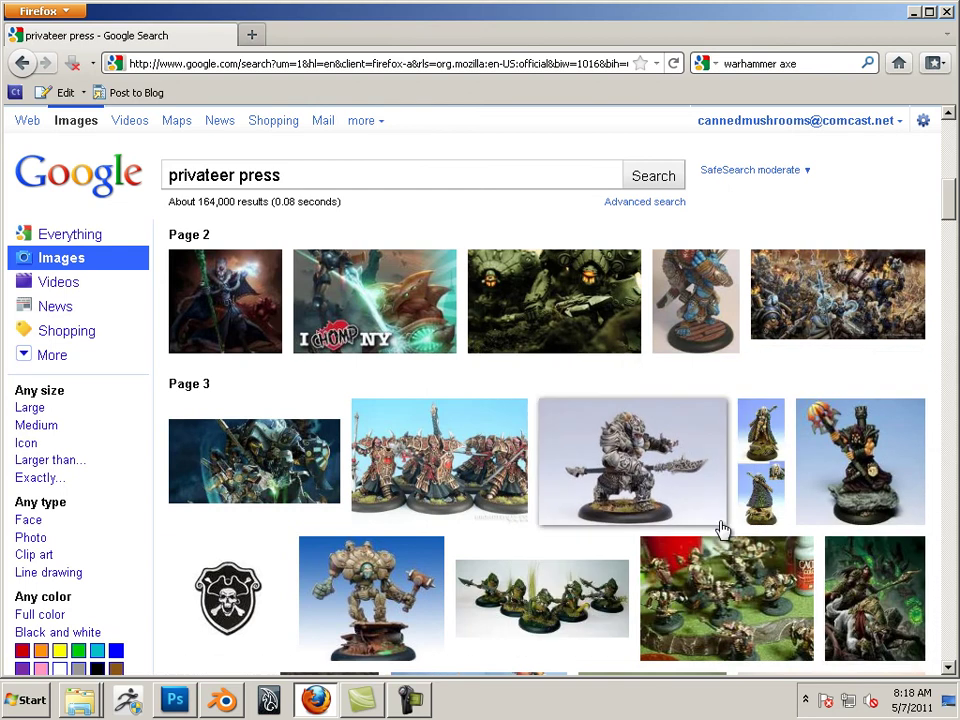
mouse_move(697, 511)
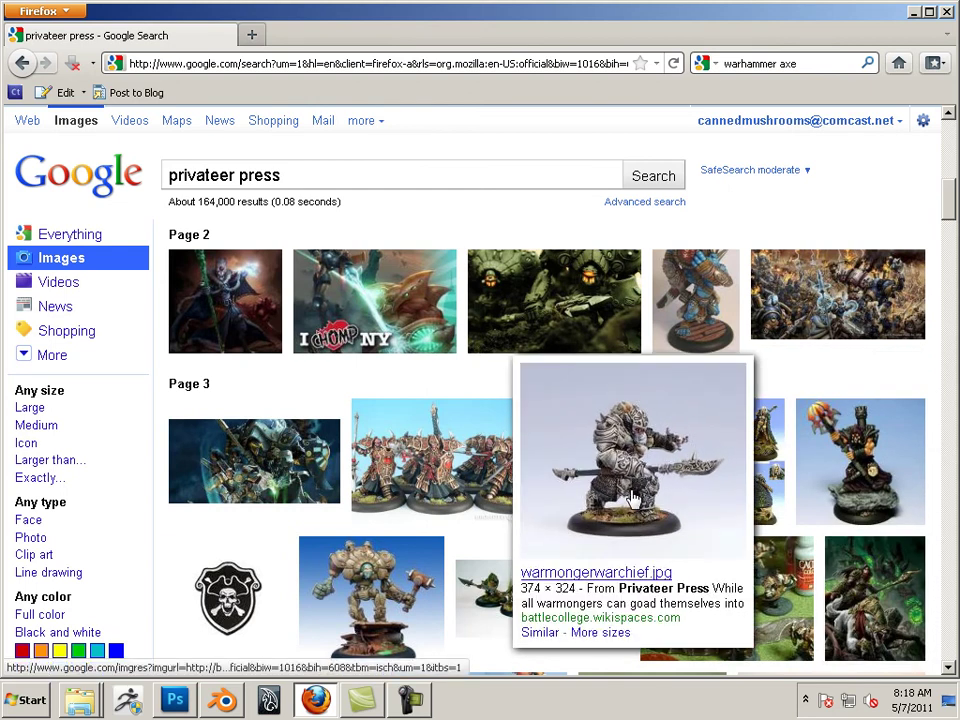
Go back through the earlier image results, previewing the Monsterpocalypse, deneghra and grey monster pictures for weapon and creature design ideas
scroll(358, 385, up, 5)
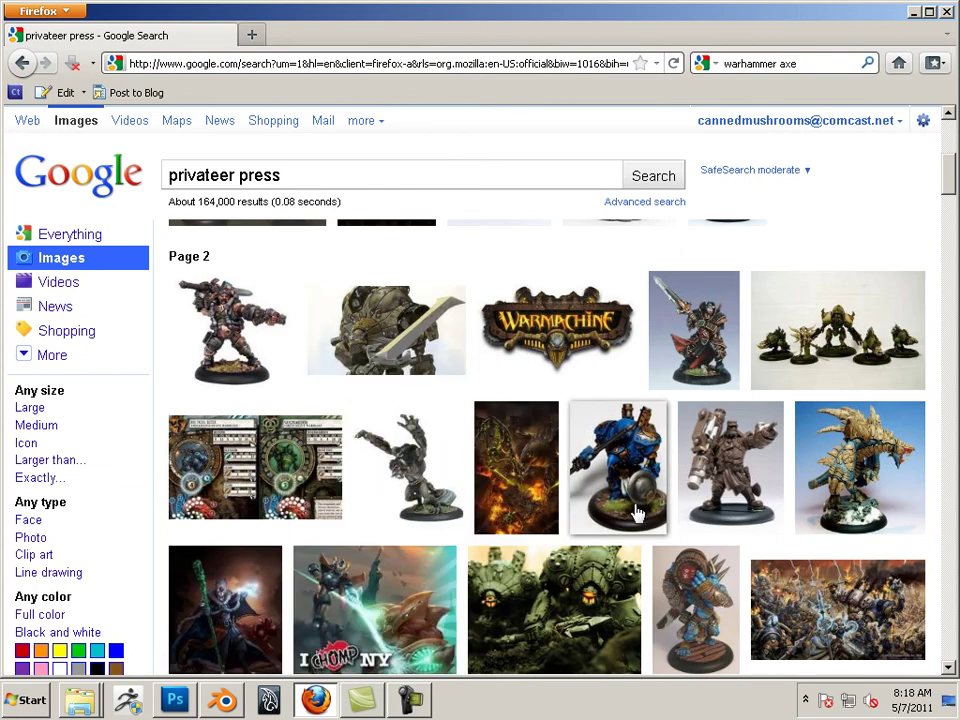
mouse_move(636, 513)
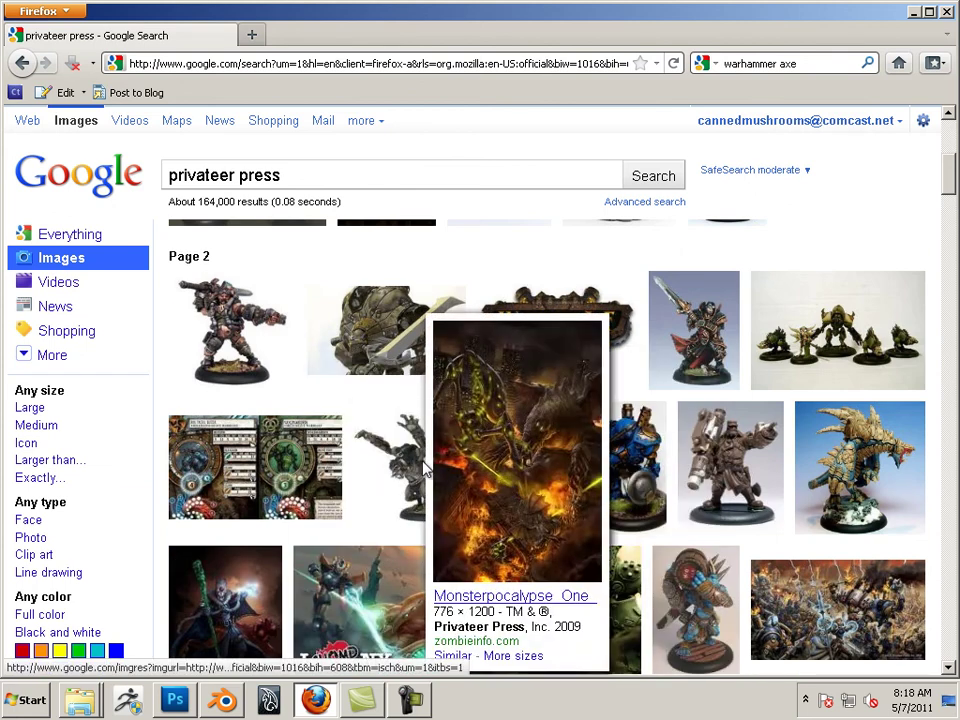
mouse_move(372, 302)
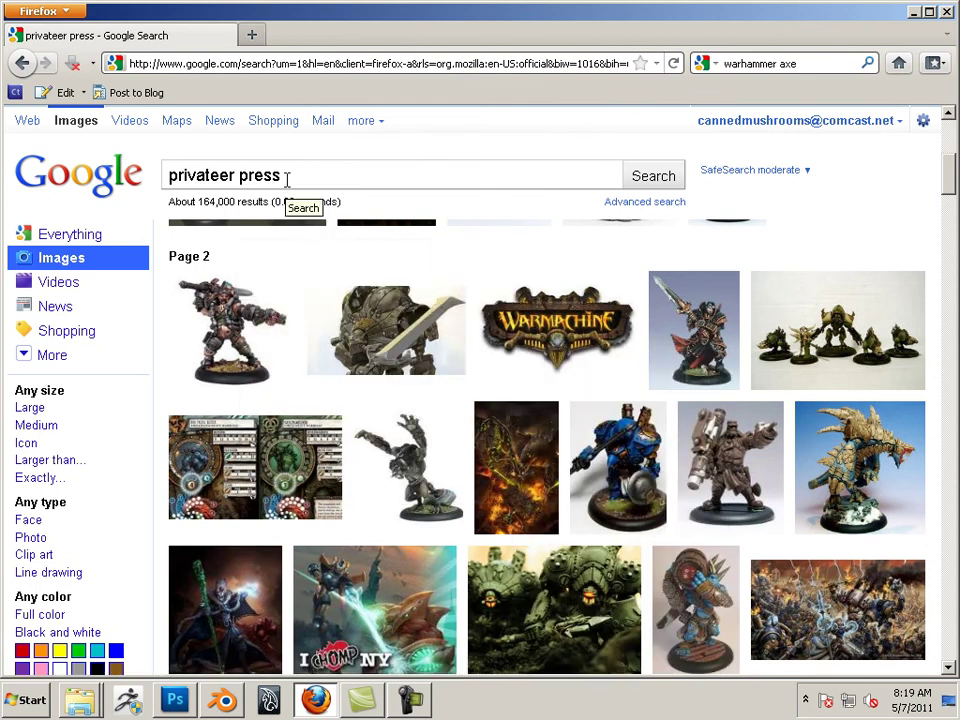
scroll(549, 454, up, 5)
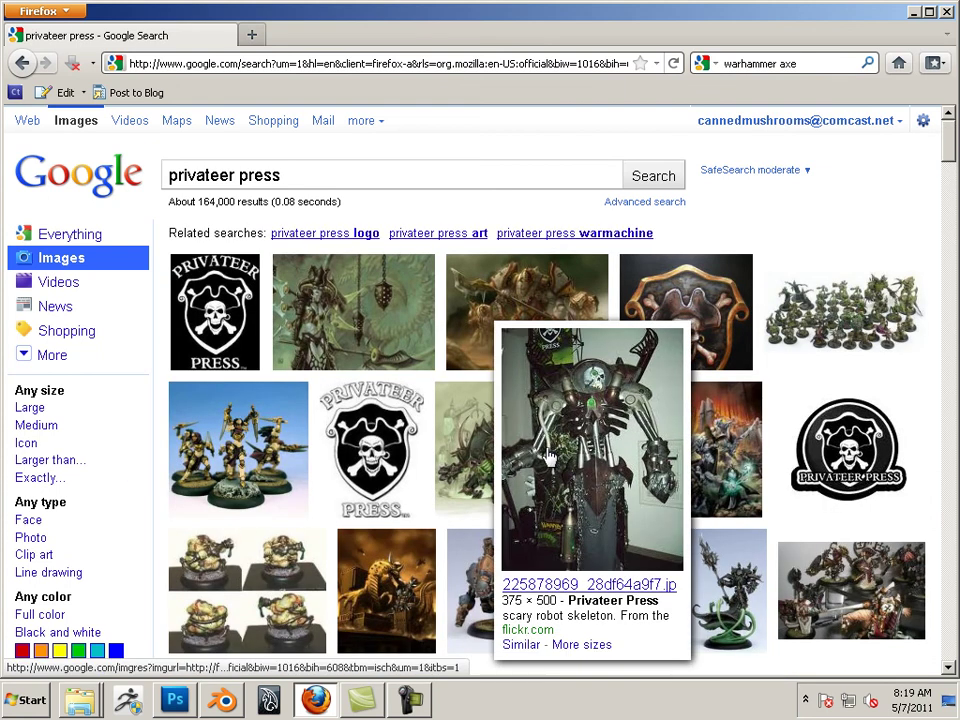
mouse_move(407, 366)
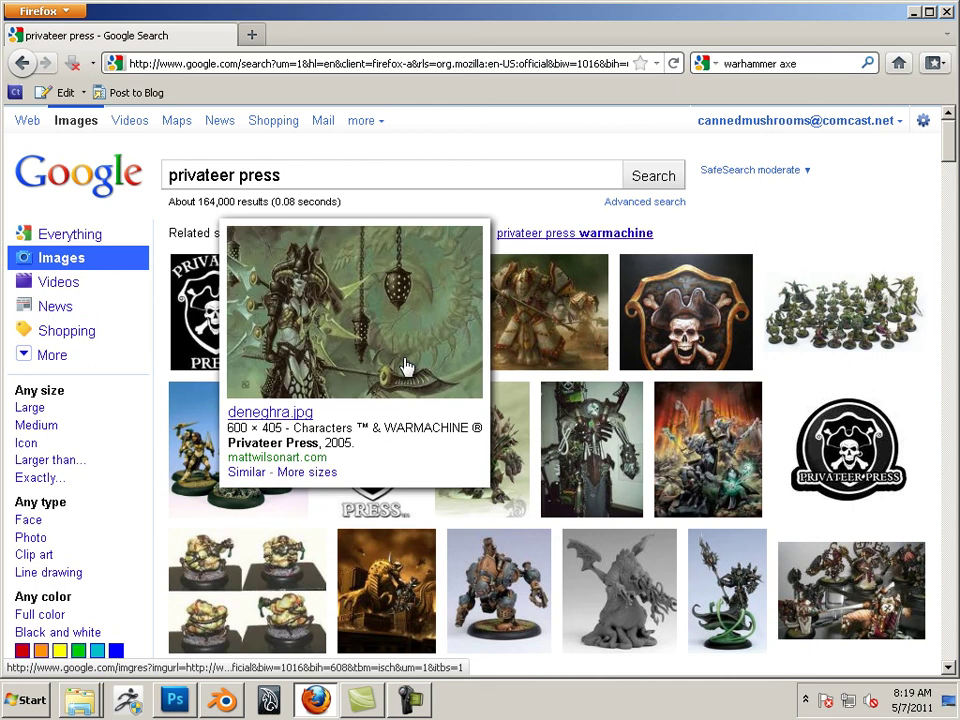
mouse_move(642, 459)
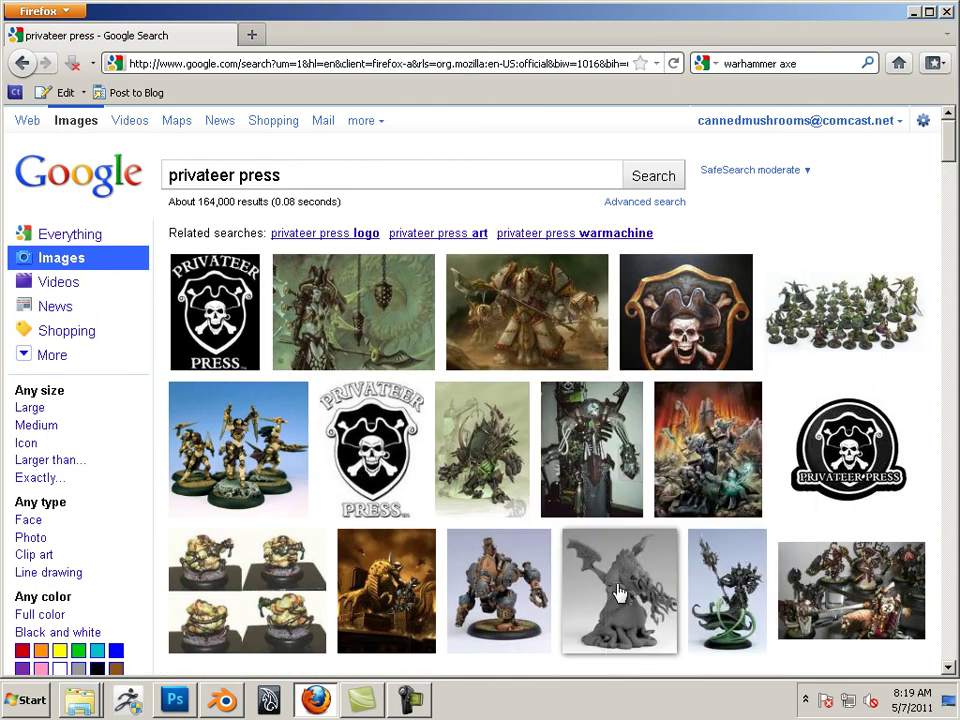
mouse_move(645, 594)
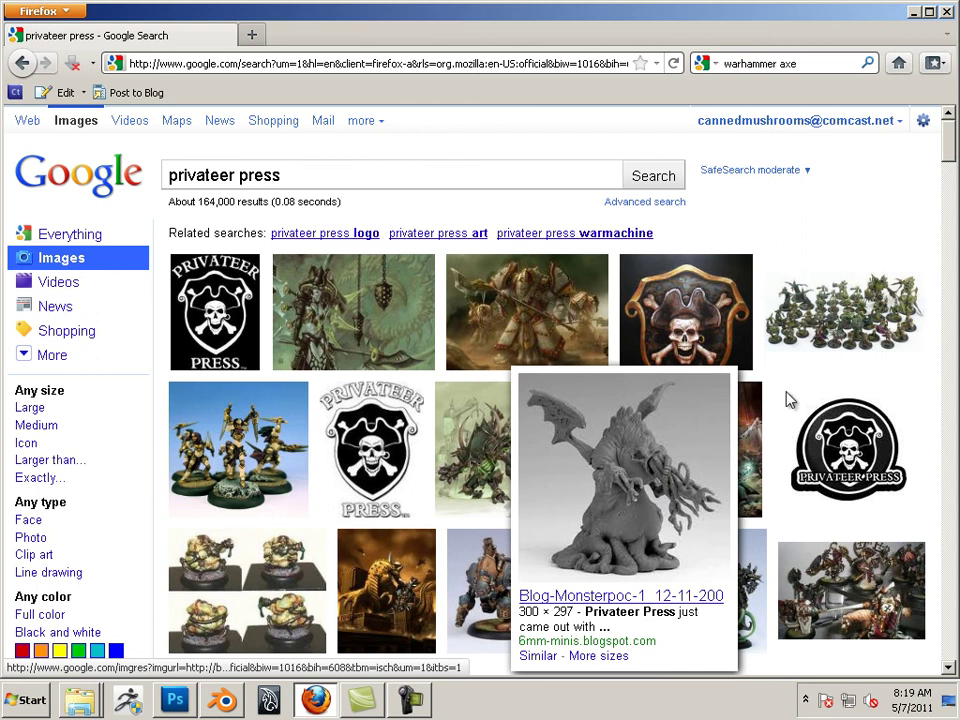
Switch back to Blender, view the whole axe from above and select one edge on the lower blade's outer rim in Edit Mode
click(913, 13)
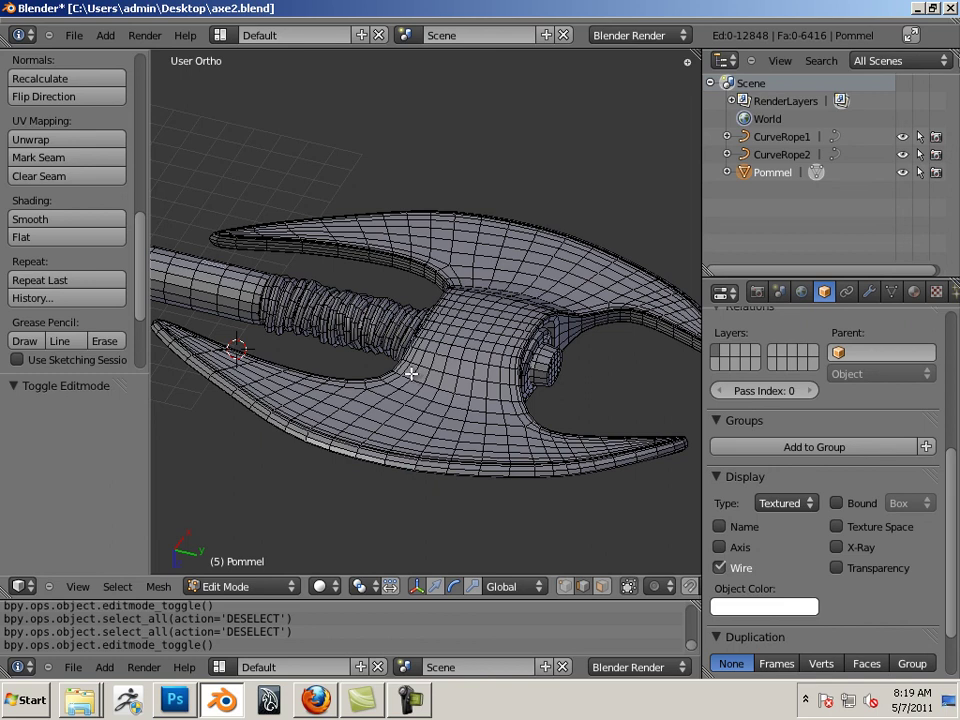
middle_drag(399, 377, 403, 469)
right_click(542, 372)
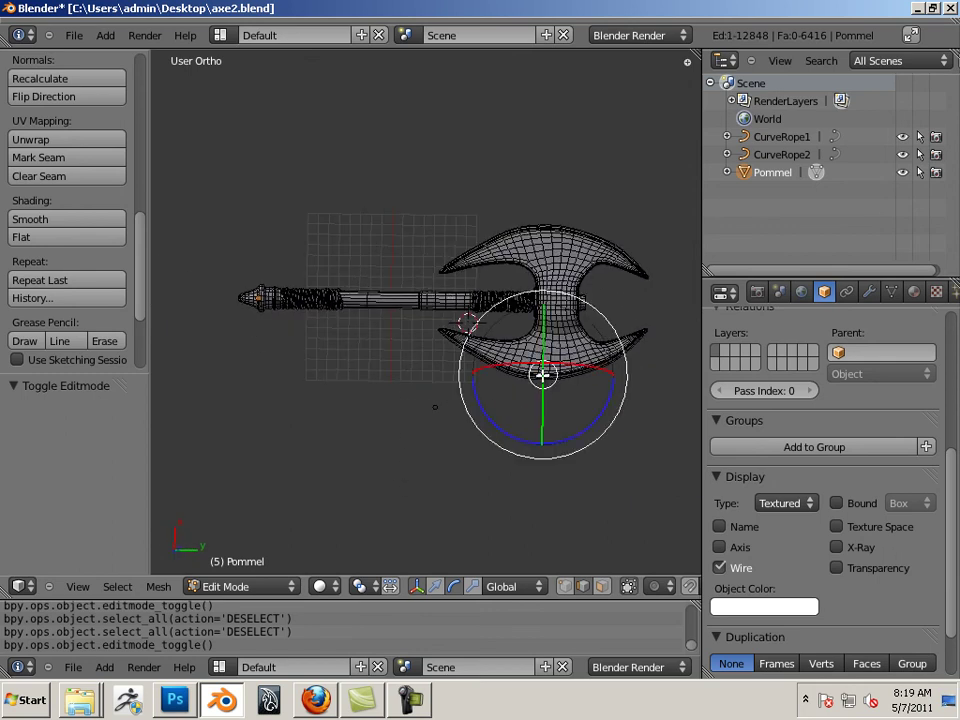
key(Tab)
key(Tab)
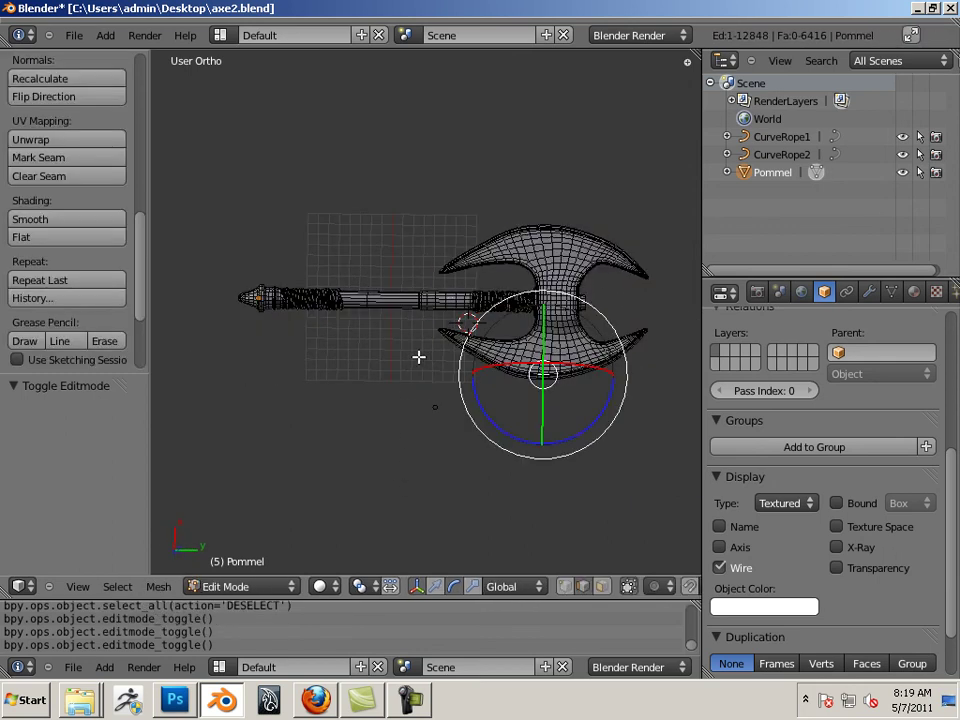